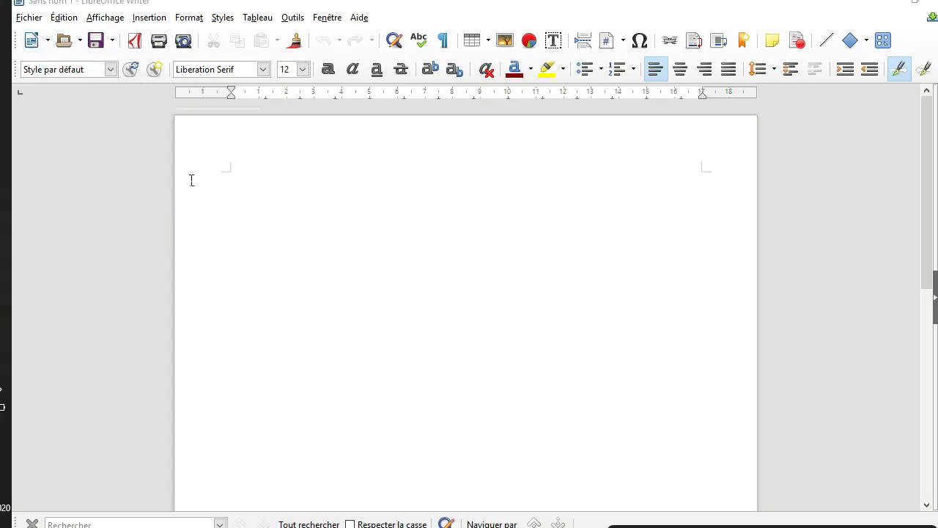
Enter four lines in the blank document: "Titre chapitre 1", "Titre Section 1", "Titre section 1.1" and "Titre section 2"
left_click(298, 188)
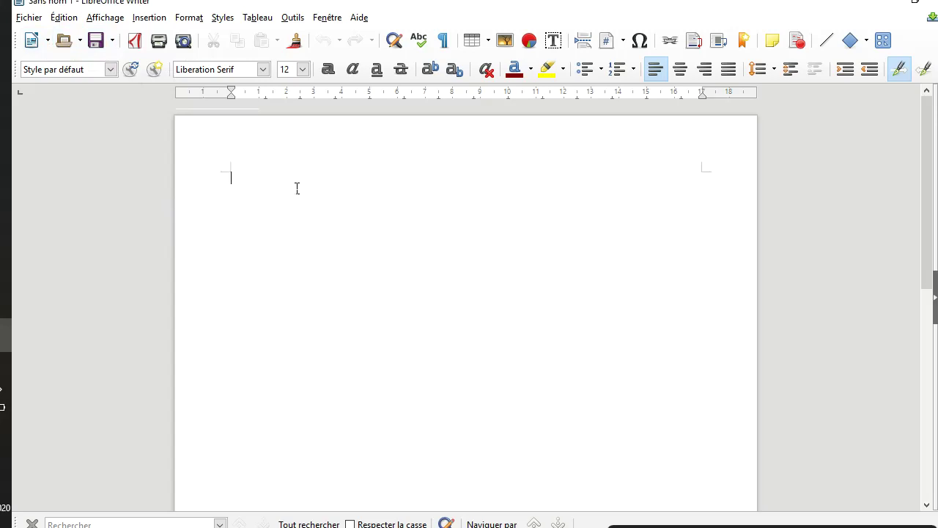
type("titre")
key("BackSpace")
key("BackSpace")
type("Titre chapitre 1 T")
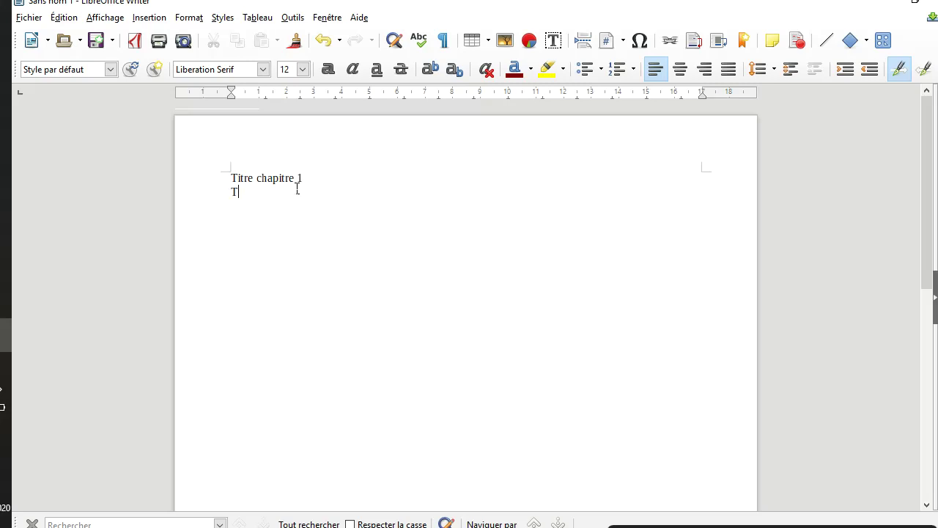
type("itre")
type(" Section ")
type("Titre sec")
type("tion")
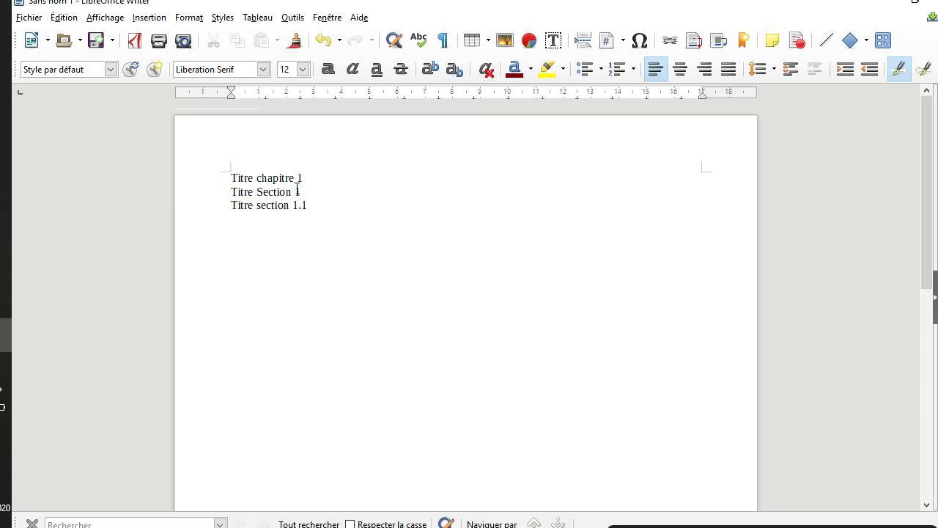
type("Titre section 2")
Apply the Titre 1 paragraph style to the line "Titre chapitre 1"
left_click_drag(274, 178, 266, 178)
key("Right")
left_click(111, 70)
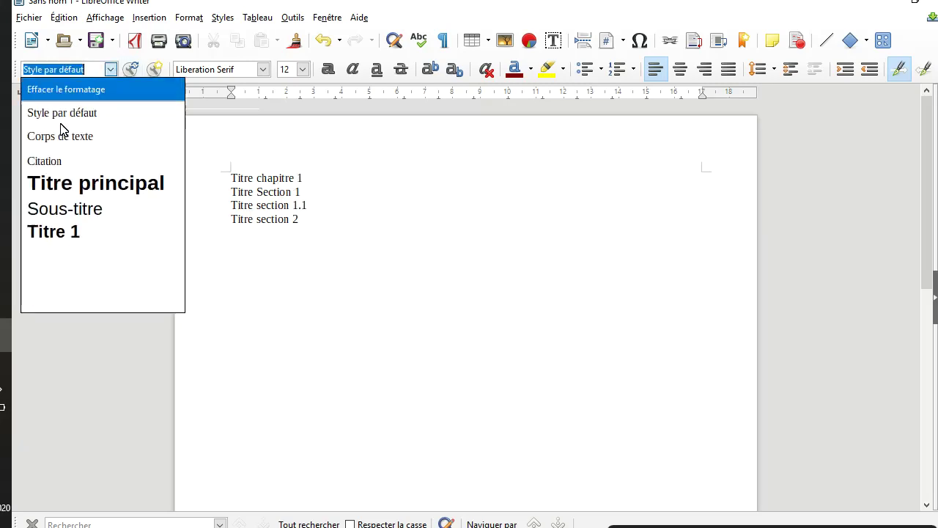
left_click(70, 231)
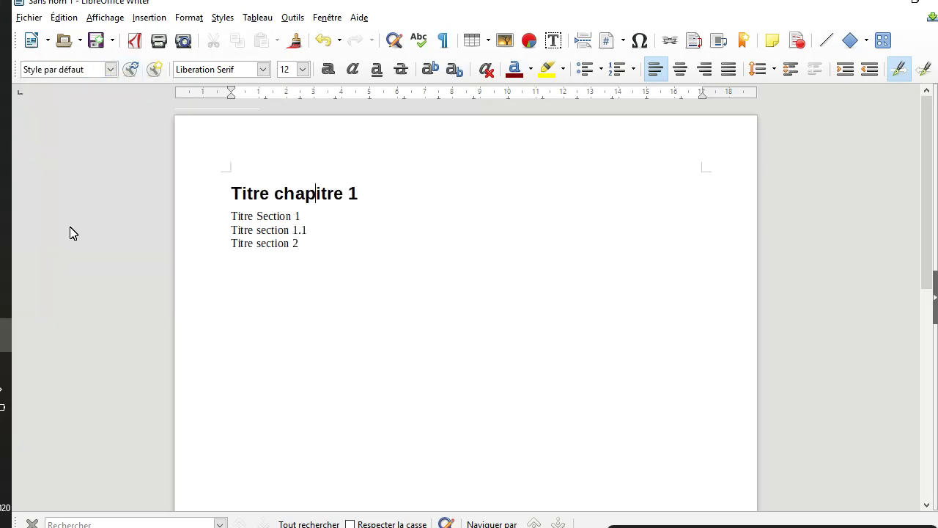
Add the line "Titre chapitre 2" after "Titre section 2" and give it the Titre 1 style
left_click(330, 250)
key("Return")
type("Titre chapitre 2")
left_click(111, 71)
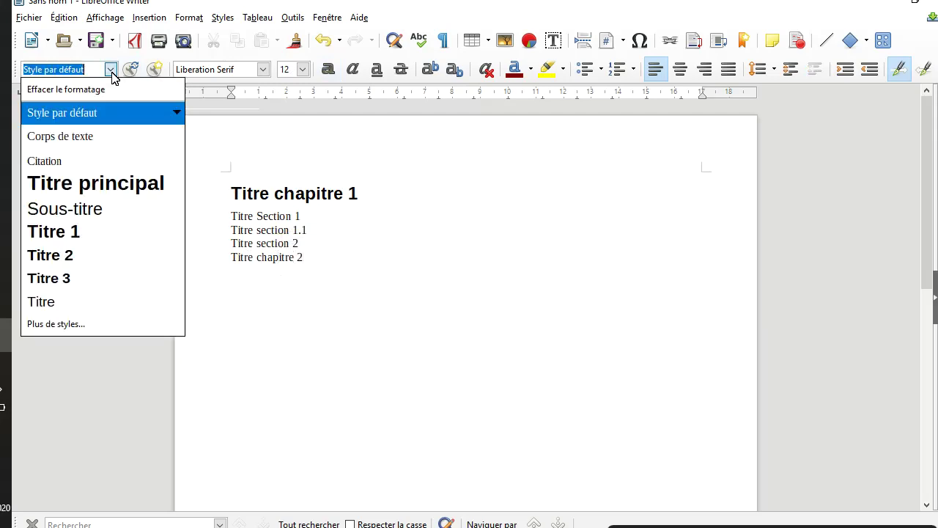
left_click(88, 233)
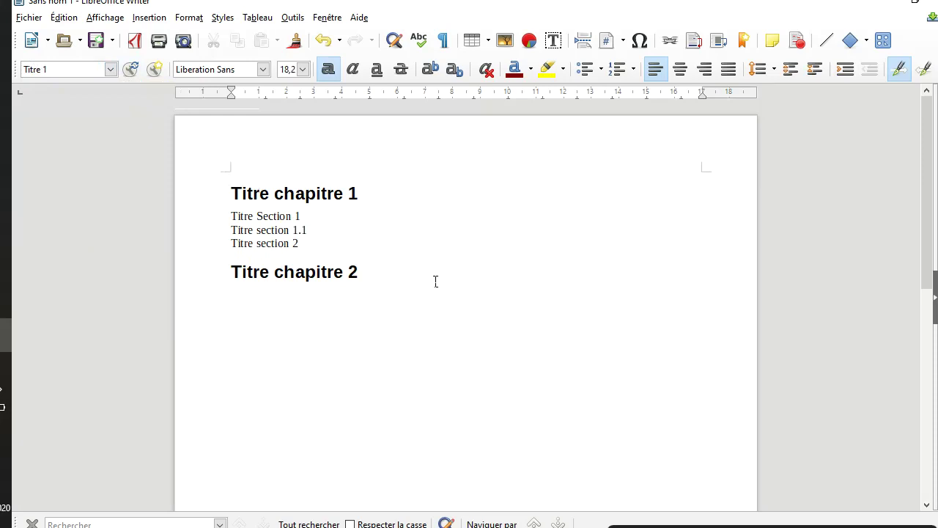
Apply the Titre 2 paragraph style to the line "Titre Section 1"
left_click(256, 217)
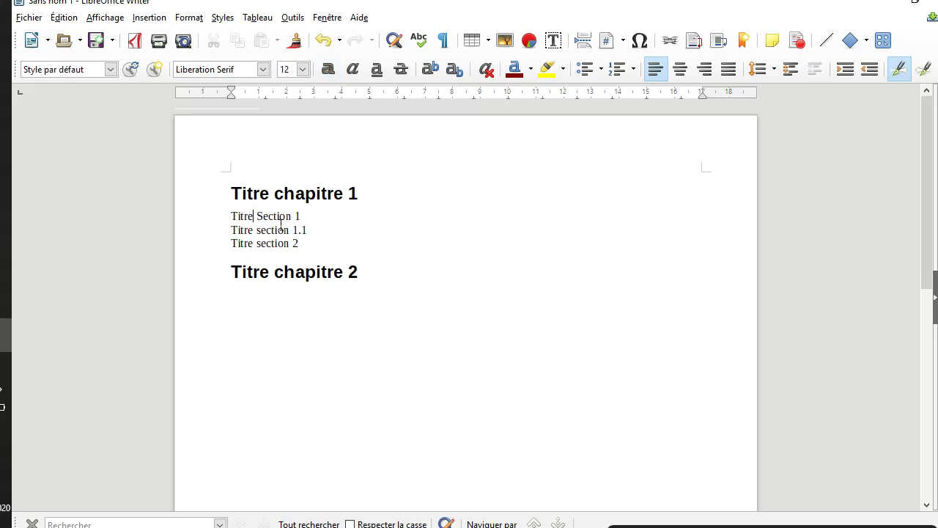
left_click(110, 69)
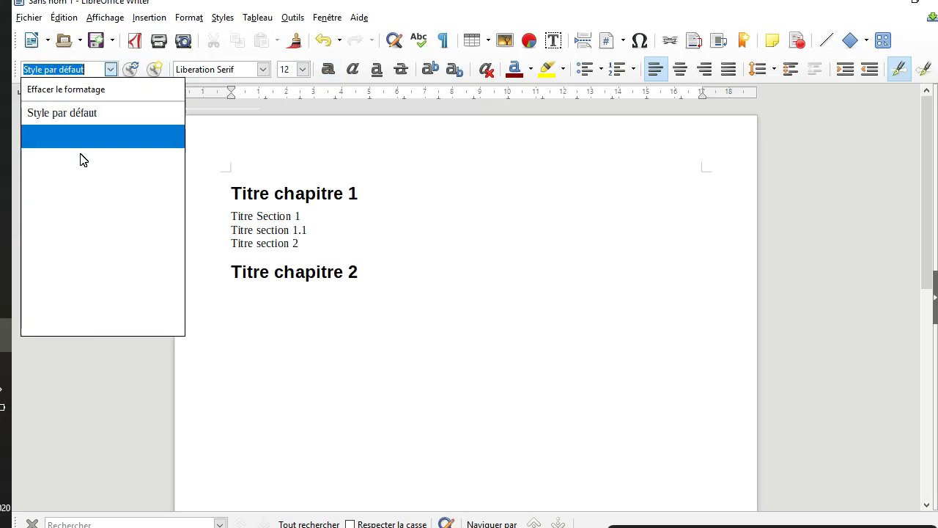
left_click(68, 255)
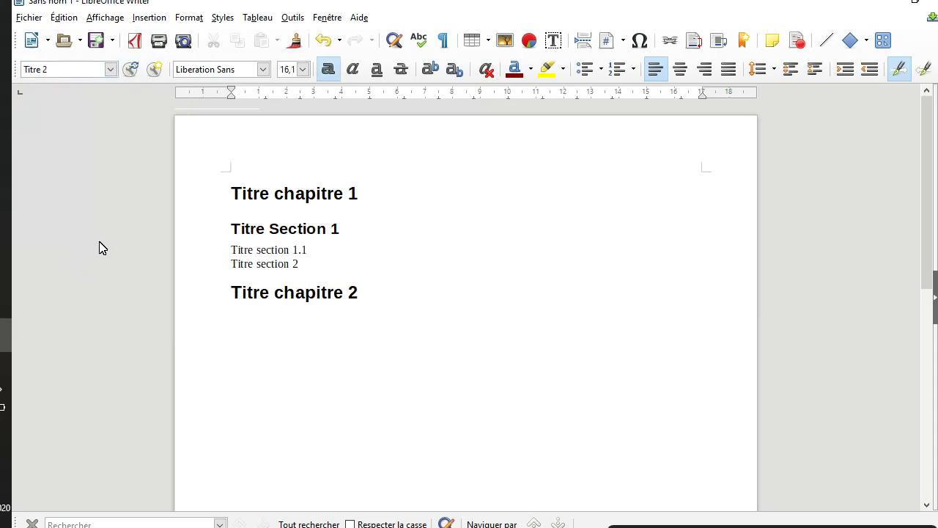
Apply the Titre 3 paragraph style to the line "Titre section 1.1"
left_click(274, 194)
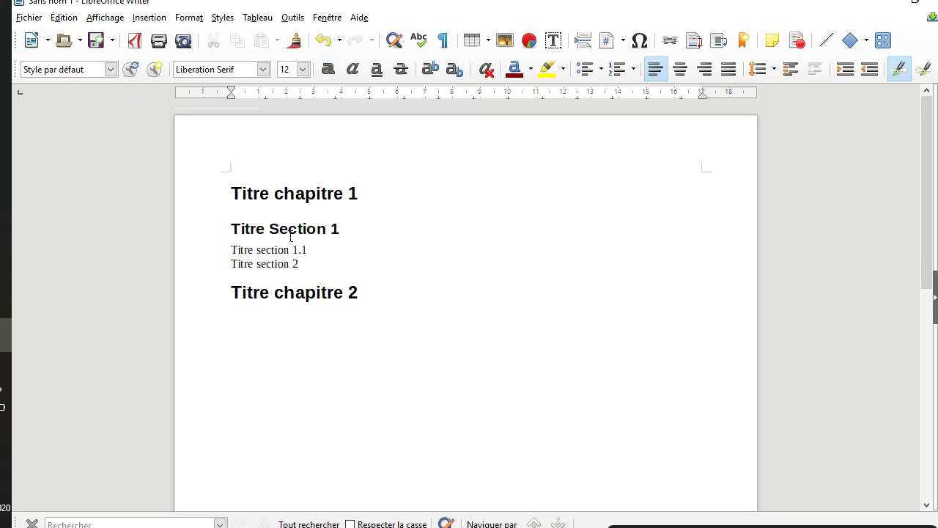
left_click(118, 70)
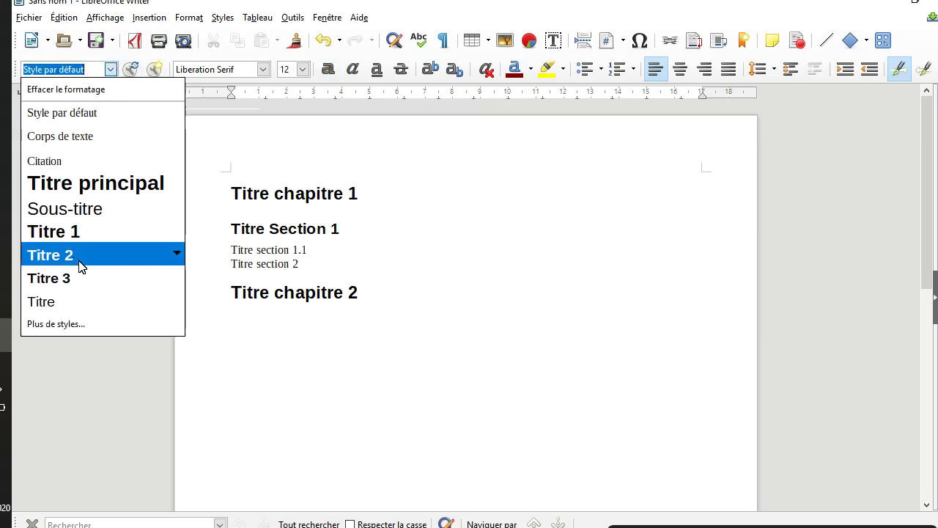
left_click(79, 258)
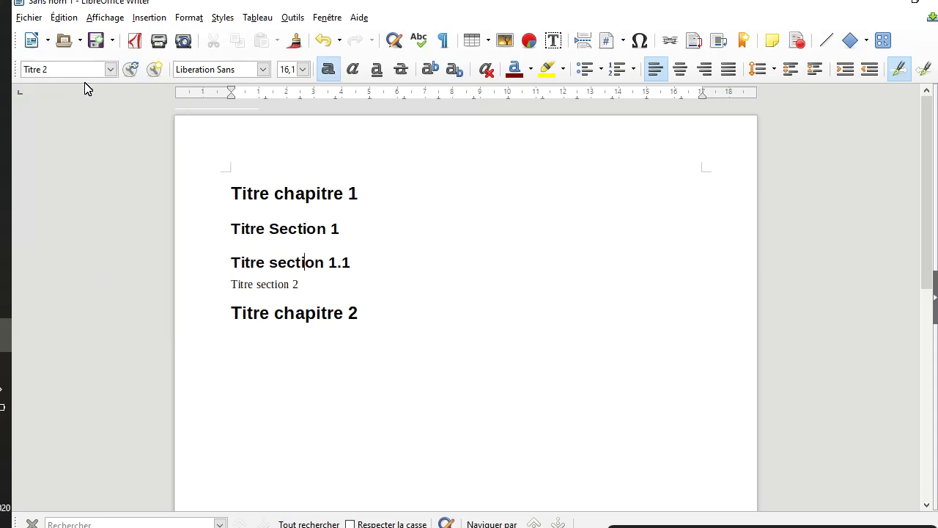
left_click(111, 70)
left_click(63, 277)
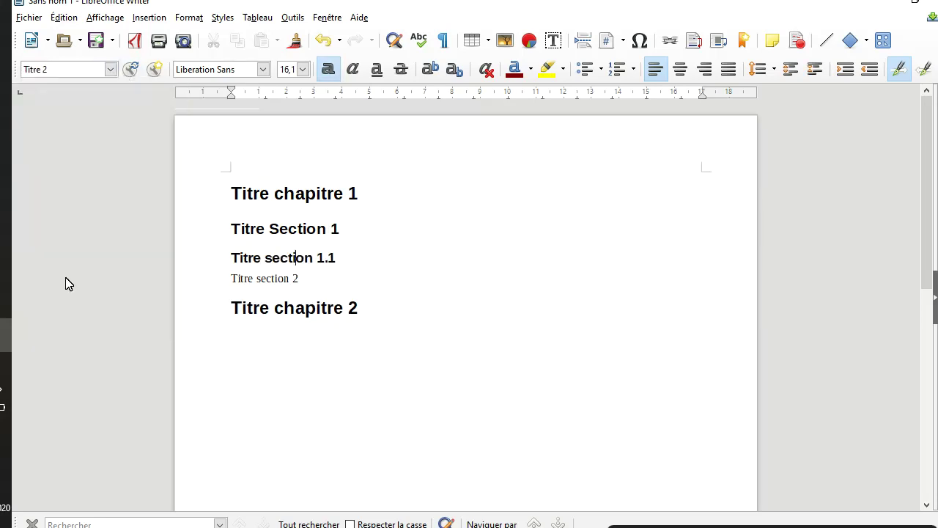
Apply the Titre 2 paragraph style to the line "Titre section 2"
left_click(286, 193)
left_click(291, 233)
left_click(257, 283)
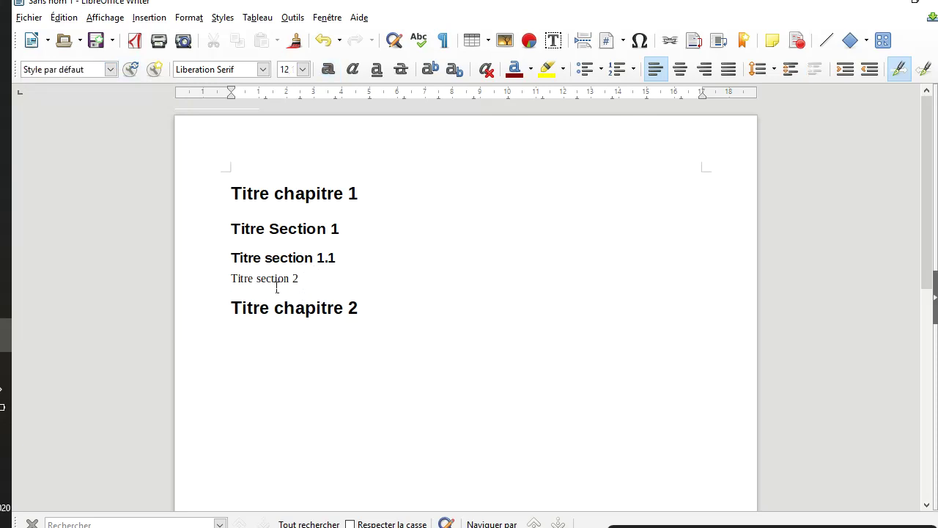
left_click_drag(236, 234, 358, 232)
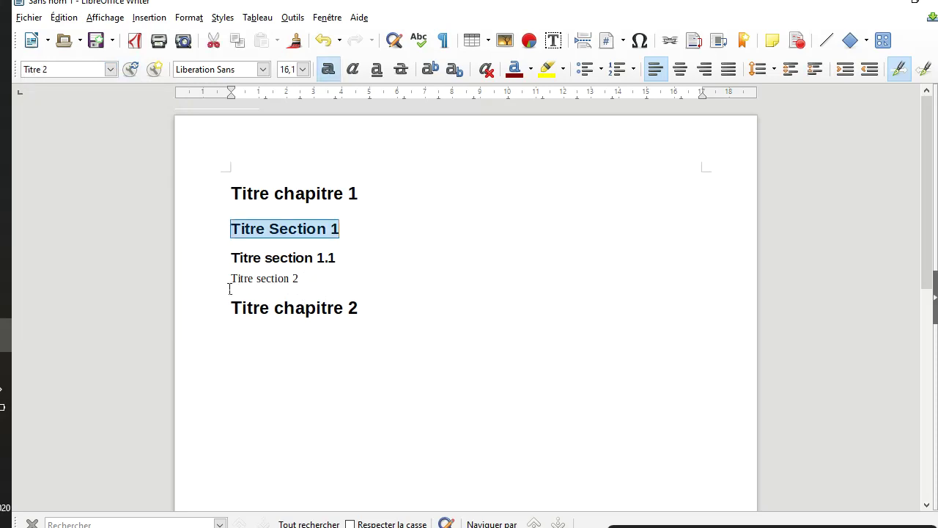
left_click_drag(230, 283, 338, 286)
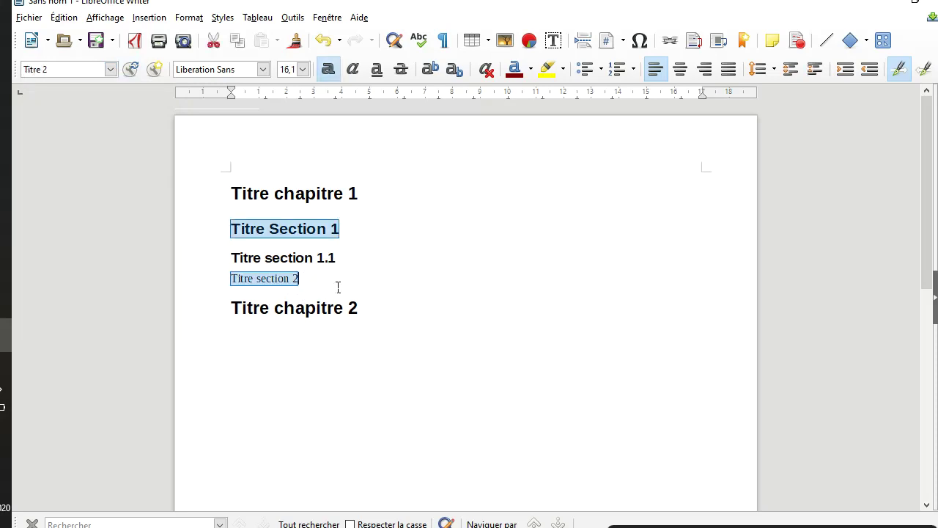
left_click(296, 307)
left_click(110, 69)
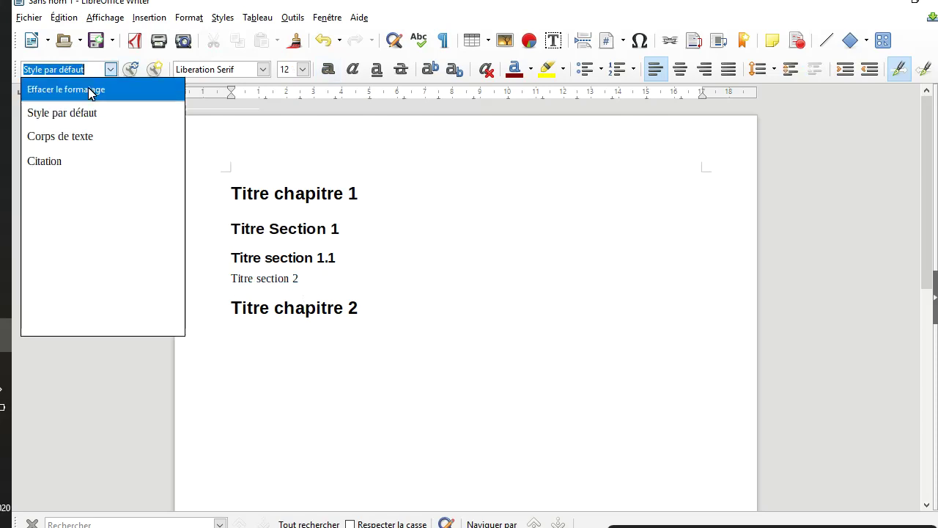
left_click(89, 256)
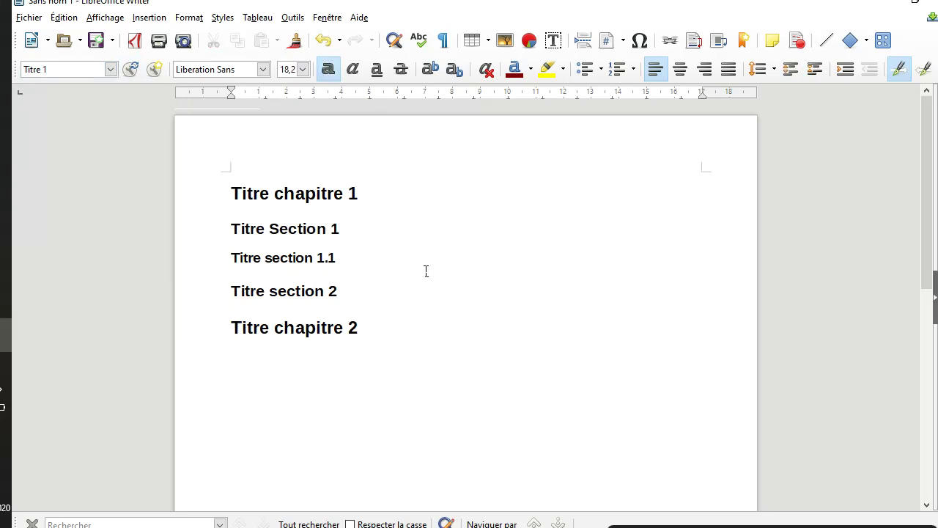
Open the chapter numbering settings (Numérotation des chapitres) and move the dialog clear of the headings
left_click(233, 330)
left_click(294, 18)
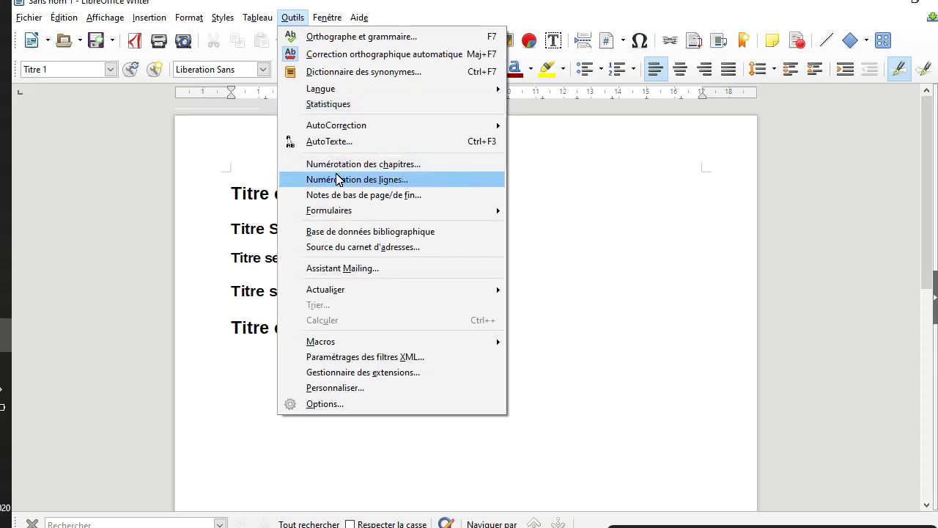
left_click(440, 165)
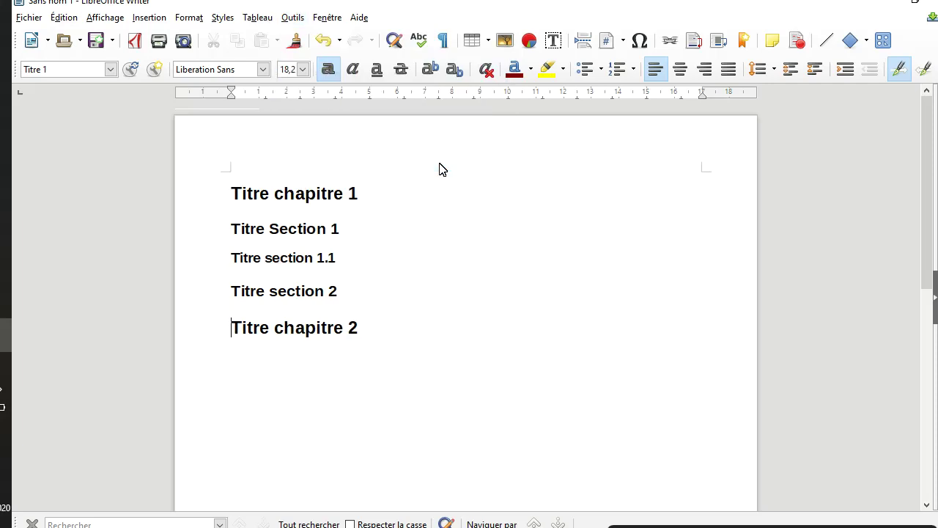
left_click_drag(467, 139, 635, 90)
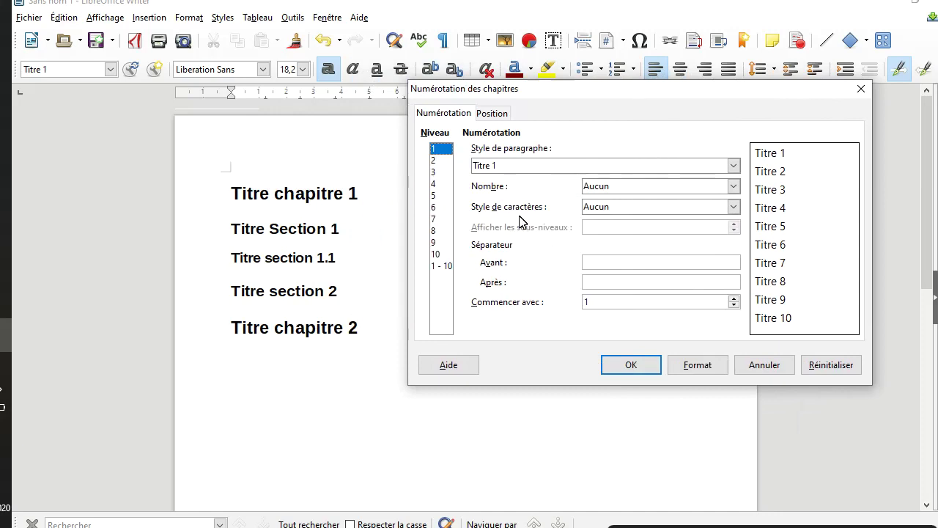
Examine which paragraph style is assigned to each chapter numbering level, from level 1 through 10
left_click(435, 160)
left_click(433, 172)
left_click(433, 184)
left_click(433, 196)
left_click(434, 207)
left_click(435, 219)
left_click(435, 231)
left_click(436, 242)
left_click(438, 256)
left_click(440, 267)
left_click(437, 161)
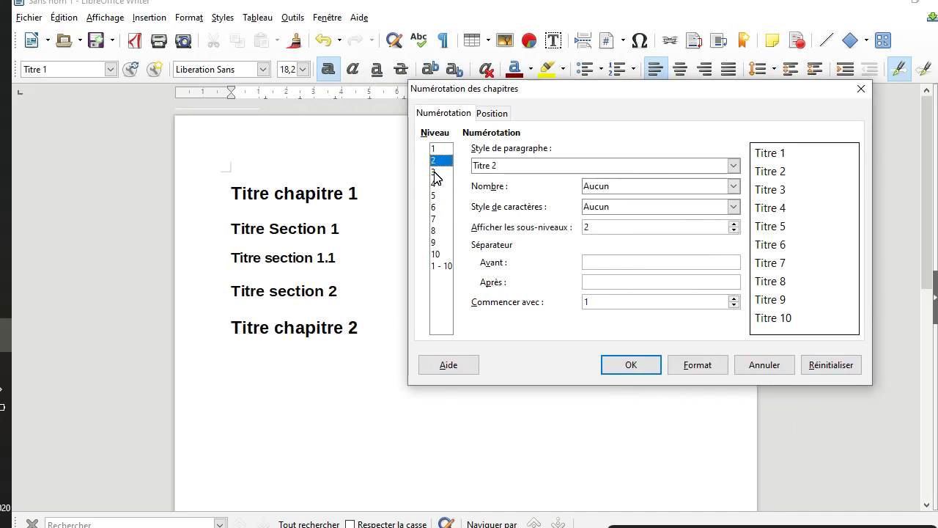
left_click(437, 173)
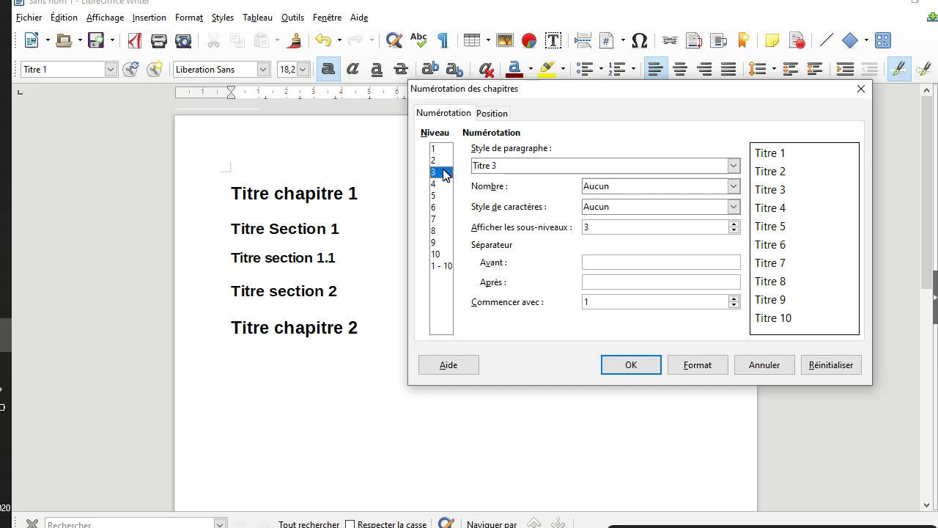
left_click(440, 149)
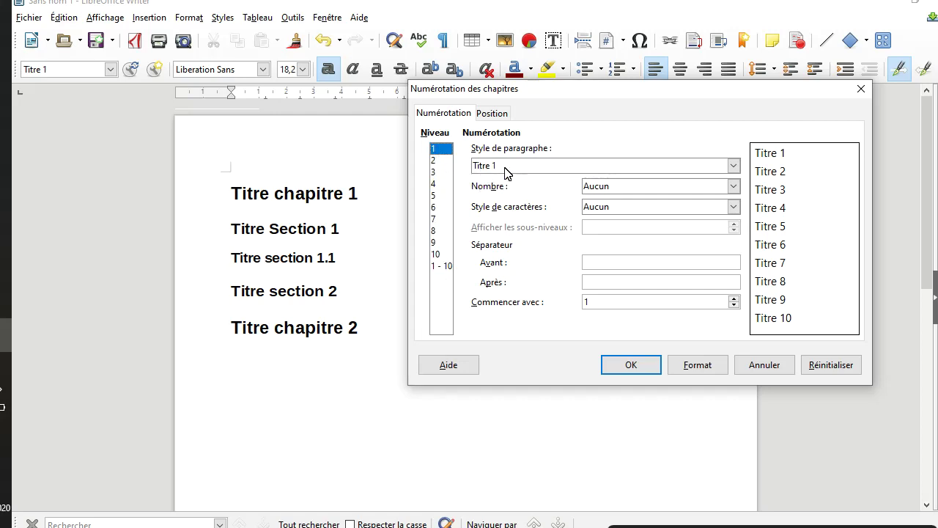
left_click(440, 160)
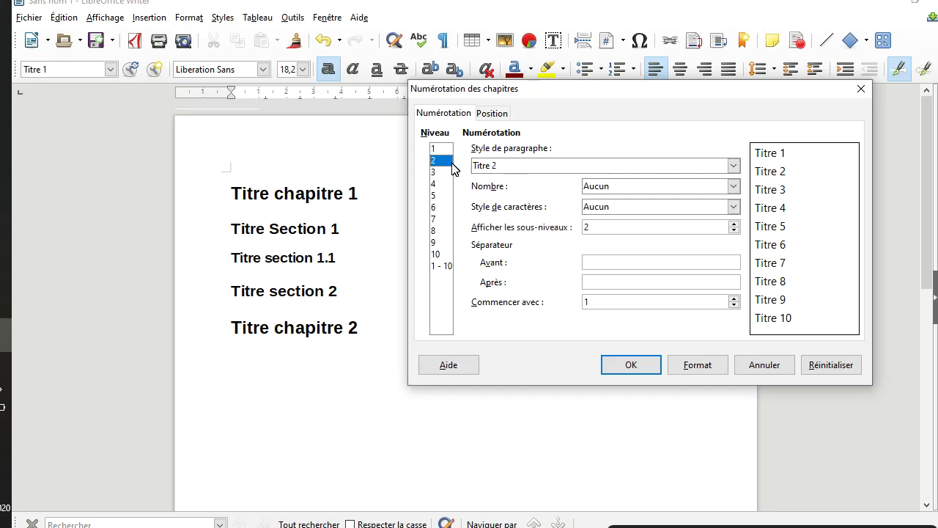
left_click(434, 173)
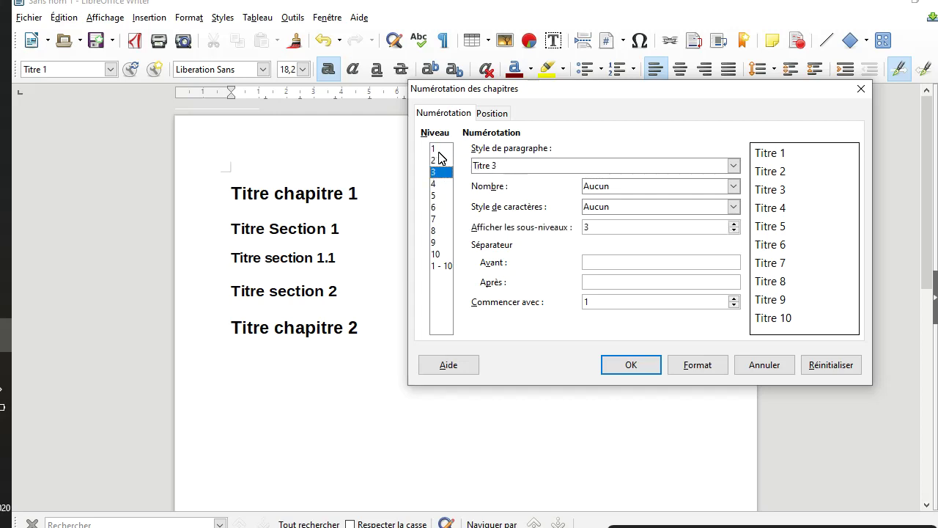
Number level 1 headings with the I, II, III, ... format and set "." as the separator after the number
left_click(437, 148)
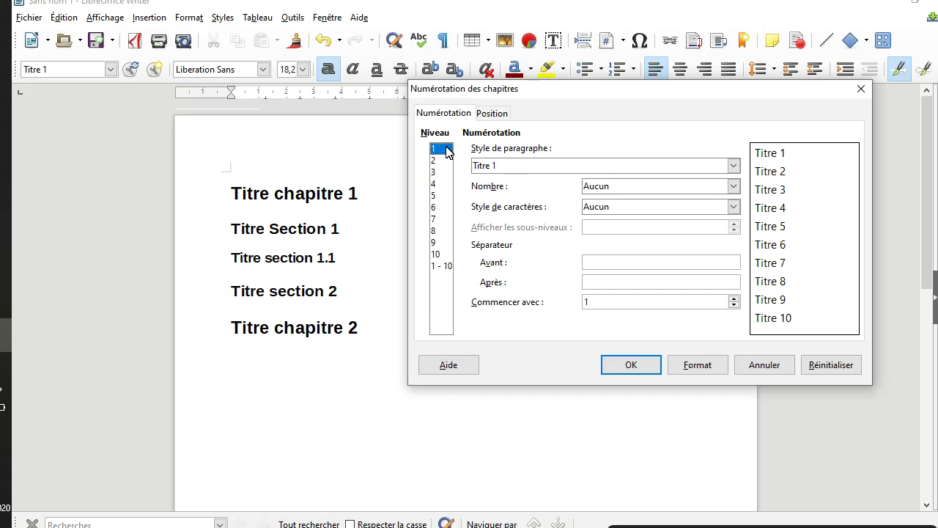
left_click(734, 187)
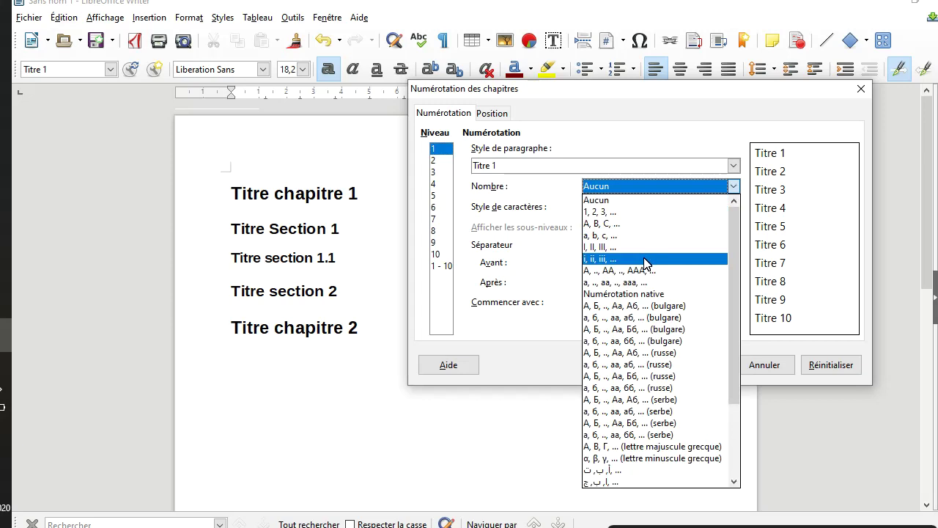
scroll(646, 264, "down", 2)
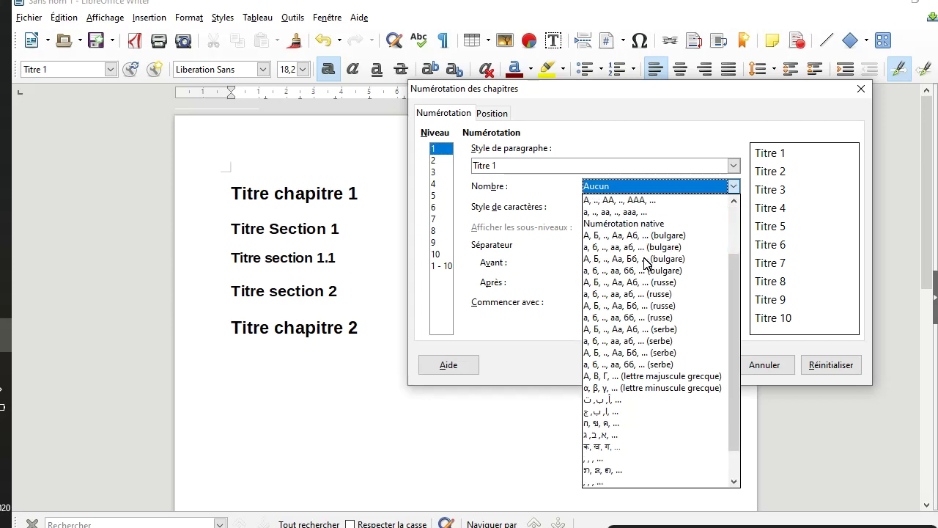
scroll(647, 263, "up", 3)
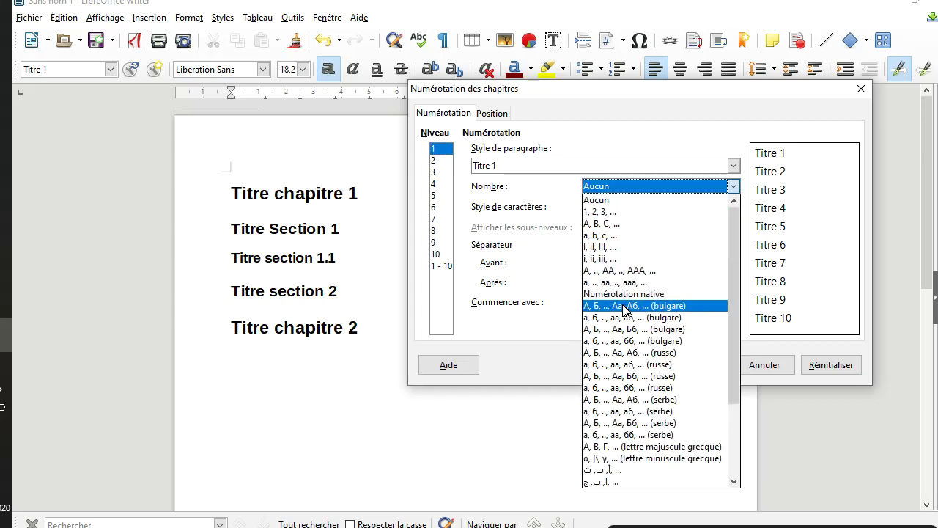
left_click(616, 251)
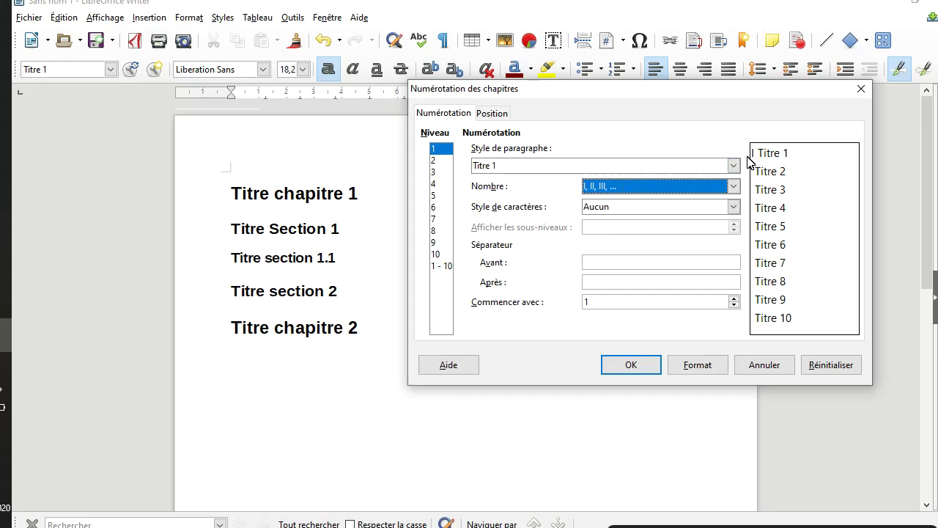
left_click(599, 267)
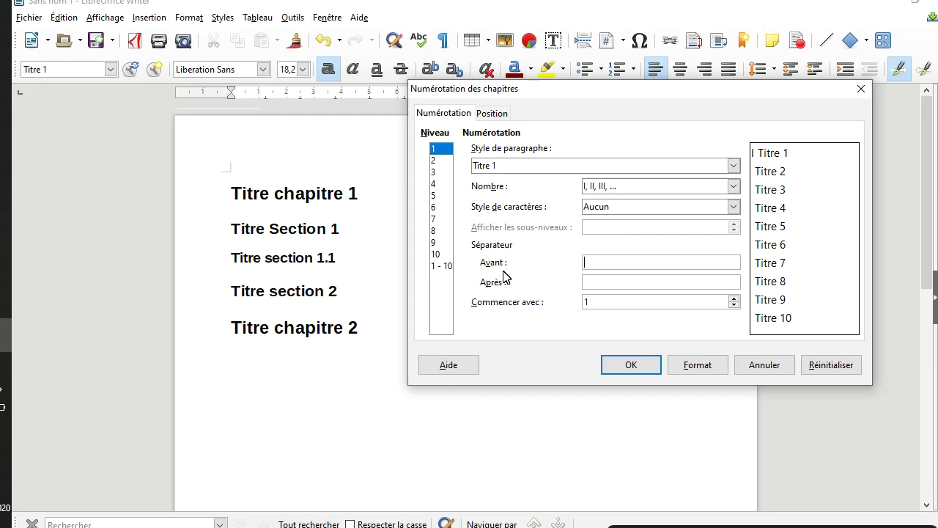
left_click(598, 286)
type(".")
Number level 2 headings with the 1, 2, 3, ... format and set "." as the separator after the number
left_click(435, 161)
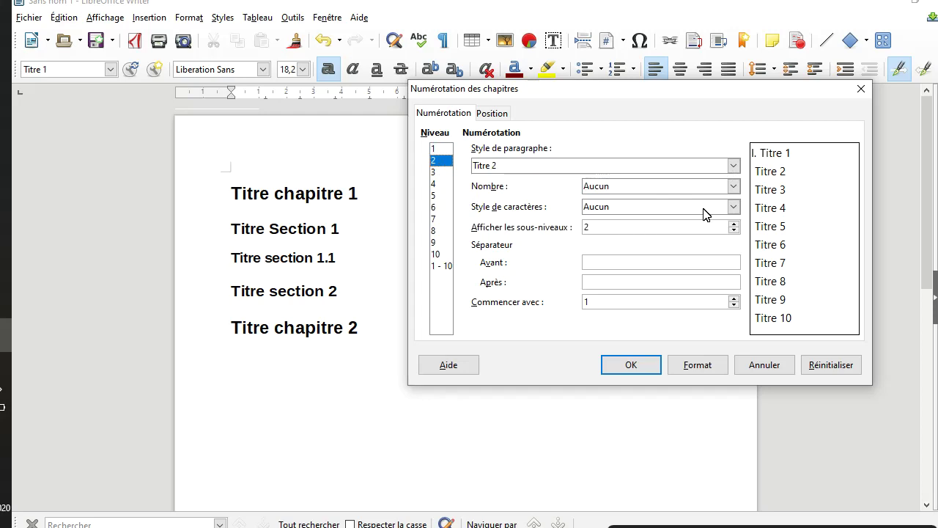
left_click(733, 187)
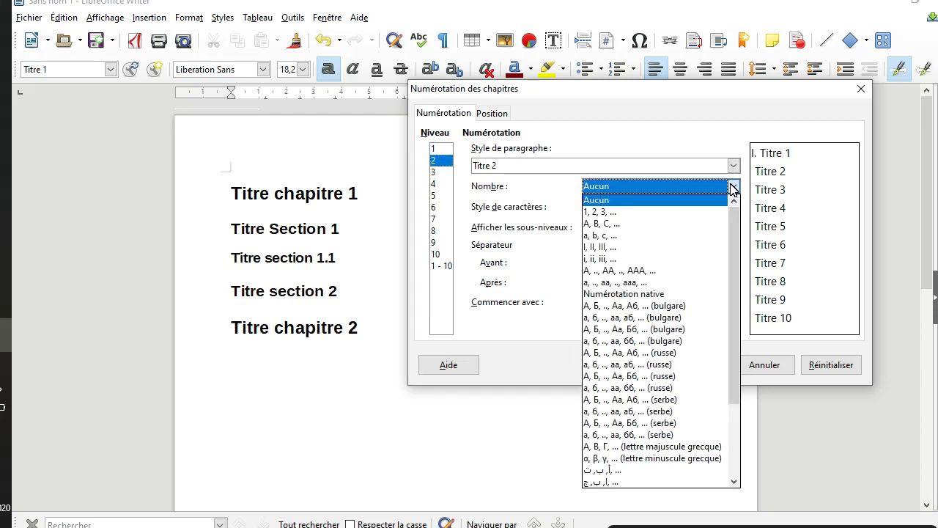
left_click(658, 212)
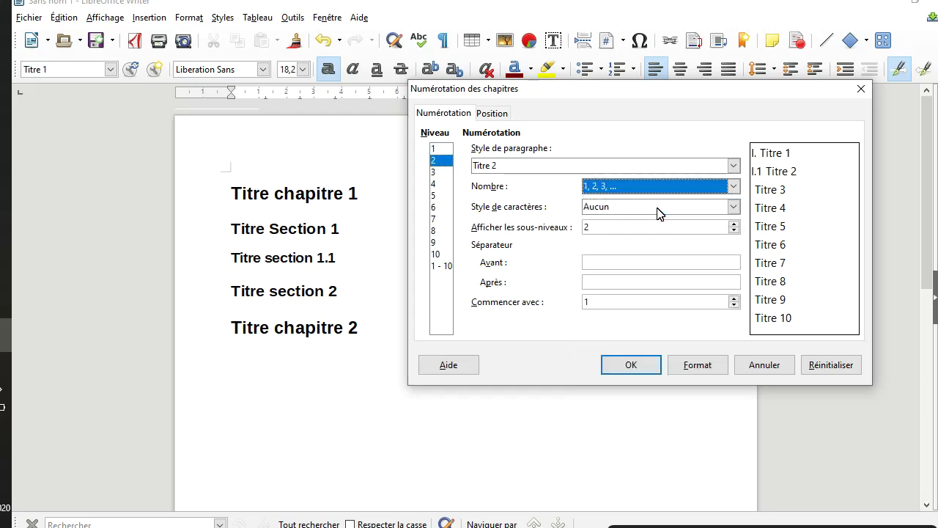
left_click(613, 287)
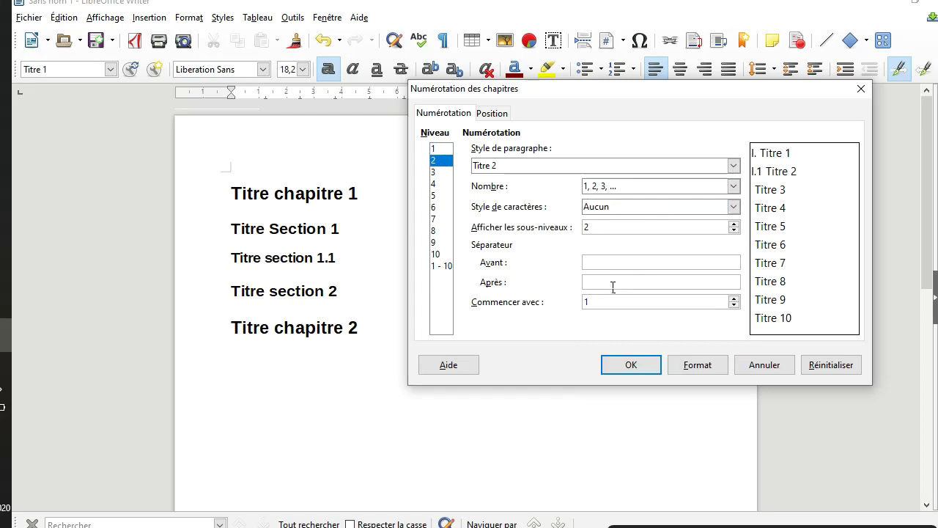
type(".")
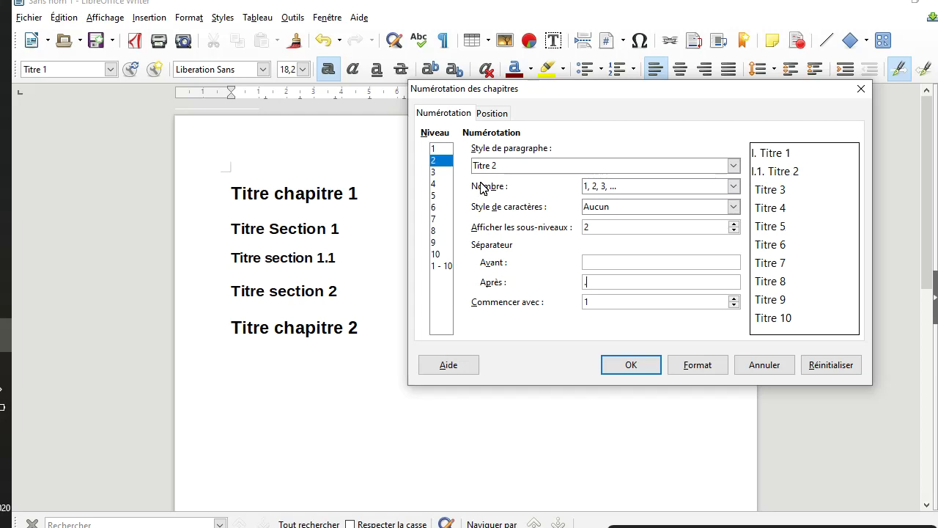
Number level 3 headings with the 1, 2, 3, ... format and set "." as the separator after the number
left_click(437, 172)
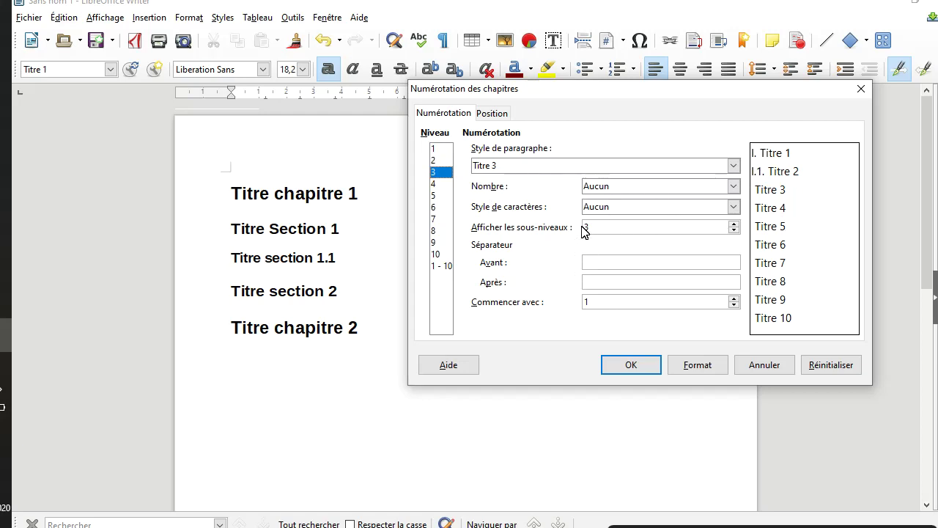
left_click(733, 186)
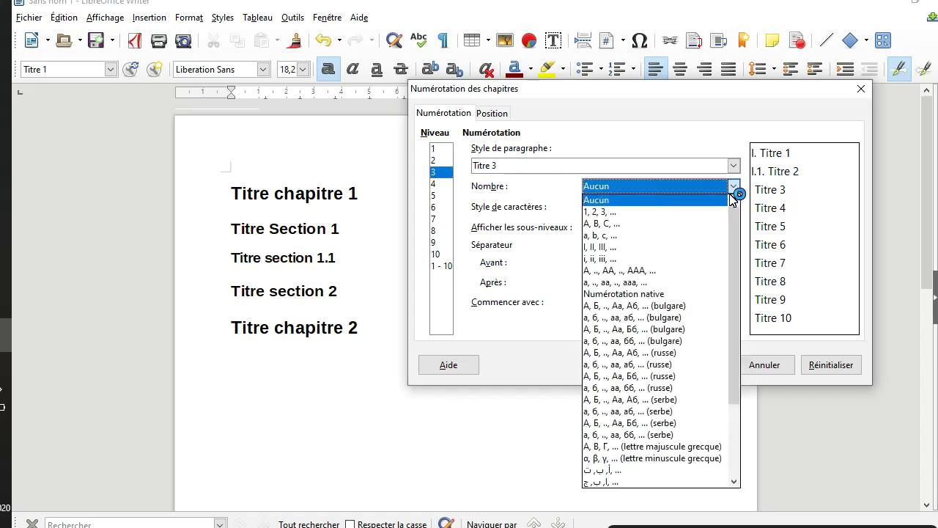
left_click(628, 213)
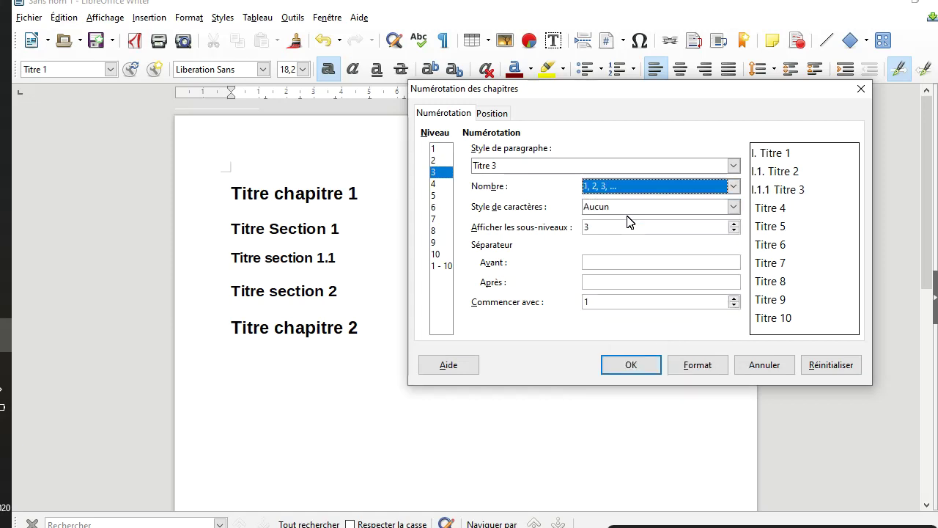
left_click(621, 287)
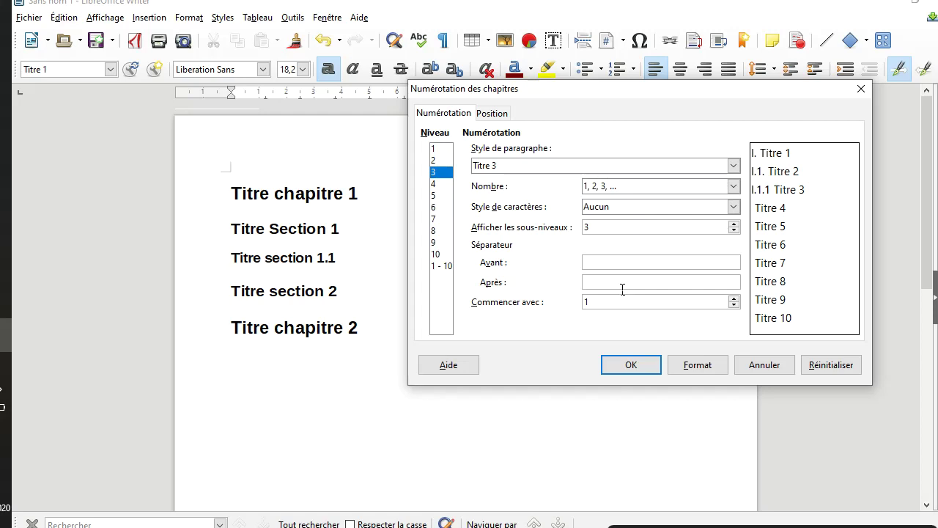
type(".")
Number level 4 headings with the a, b, c, ... format and reduce the displayed sub-levels to 1
left_click(435, 184)
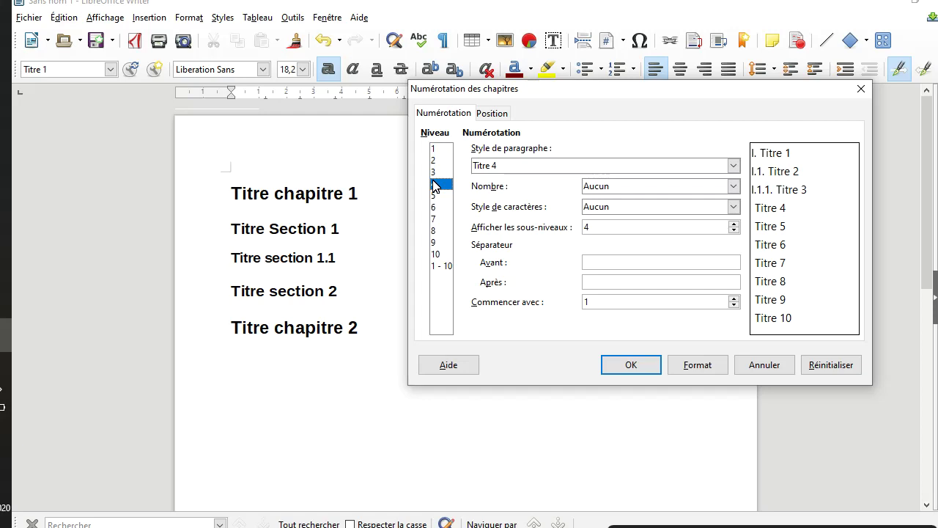
left_click(734, 187)
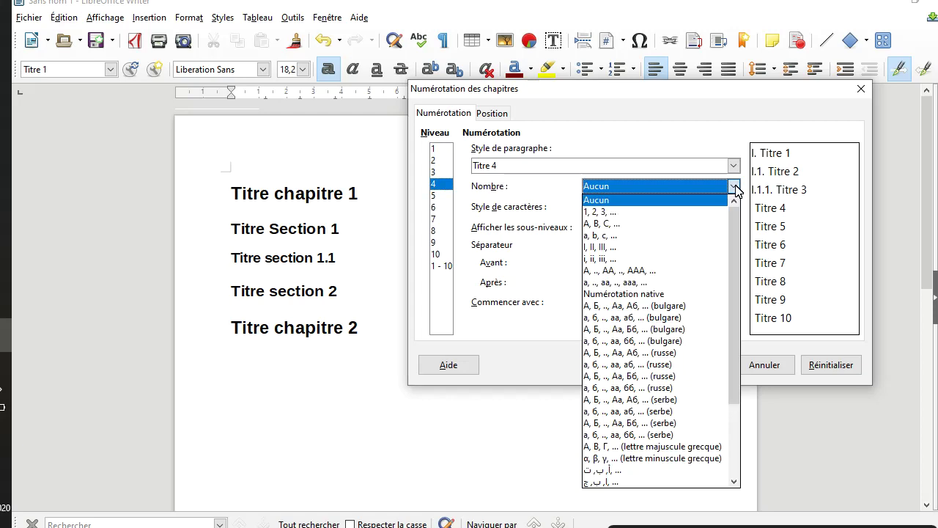
left_click(649, 236)
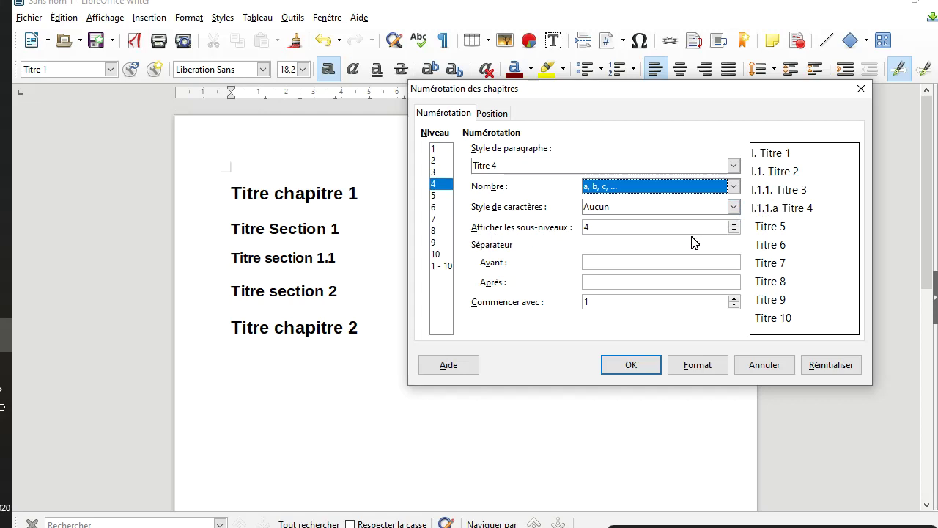
left_click(734, 231)
left_click(734, 231)
left_click(734, 230)
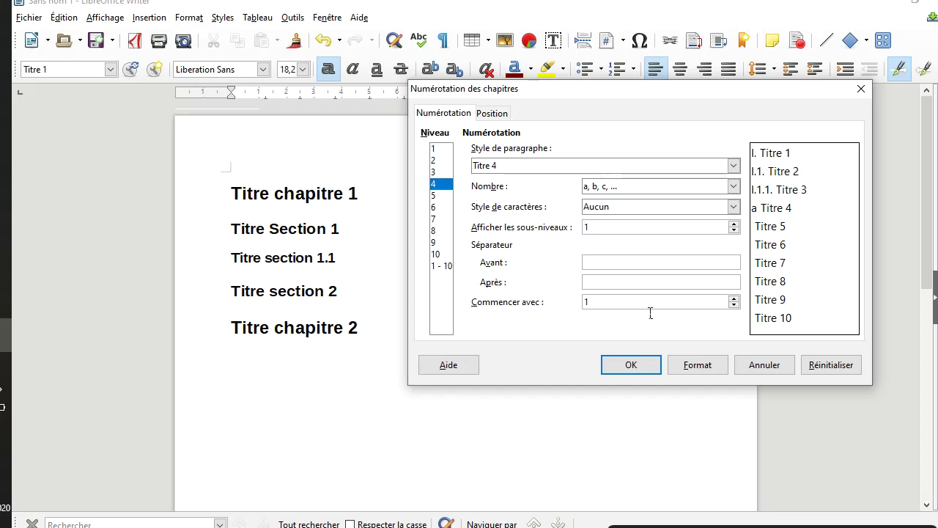
Set ")" as the separator after the number for level 4, keeping the numbering start at 1
left_click(608, 283)
type("°")
key("BackSpace")
type(")")
left_click(734, 299)
left_click(734, 305)
Examine the position and spacing settings of levels 1 to 4 and apply the chapter numbering to the document
left_click(497, 114)
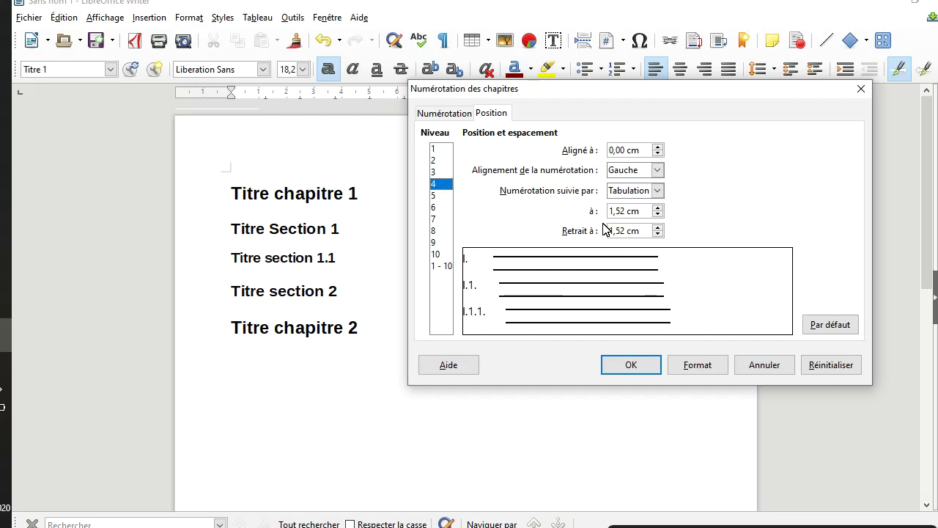
left_click(443, 150)
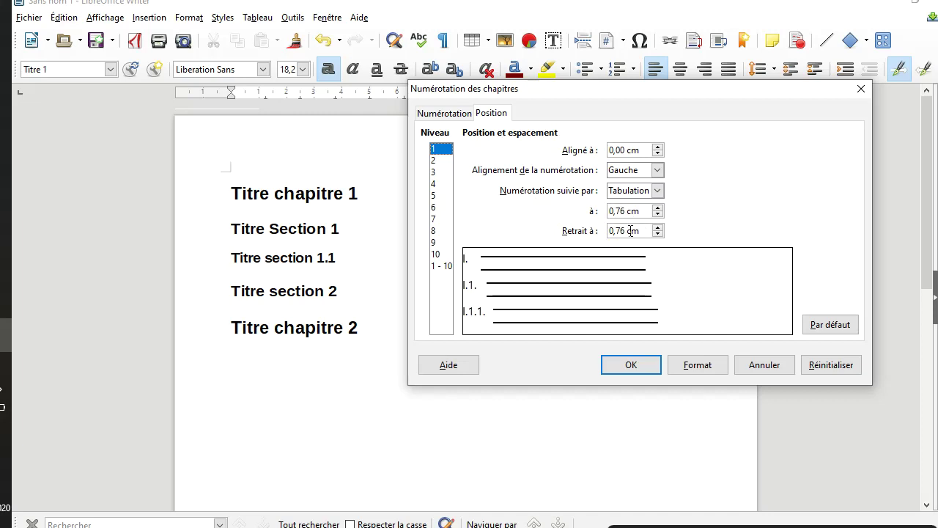
left_click(659, 214)
left_click(659, 207)
left_click(439, 160)
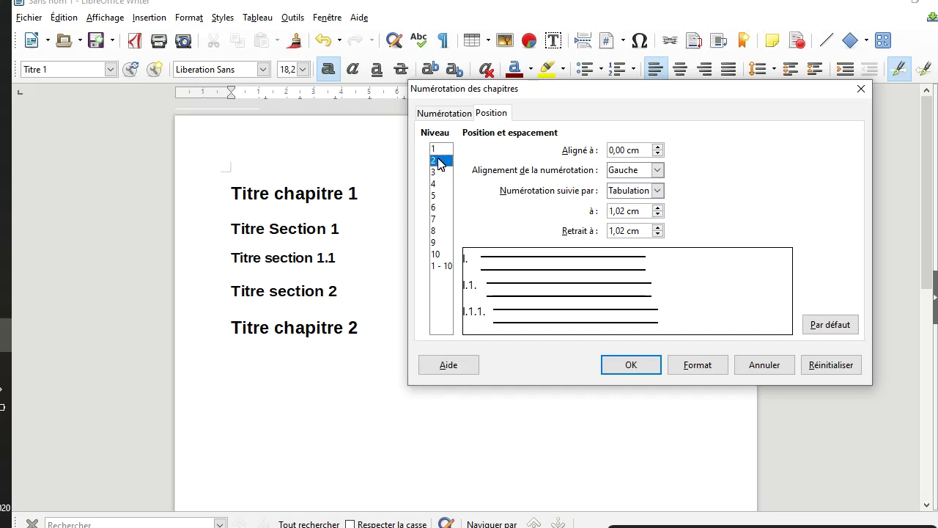
left_click(435, 173)
left_click(435, 184)
left_click(434, 173)
left_click(440, 160)
left_click(440, 150)
left_click(440, 160)
left_click(438, 172)
left_click(440, 184)
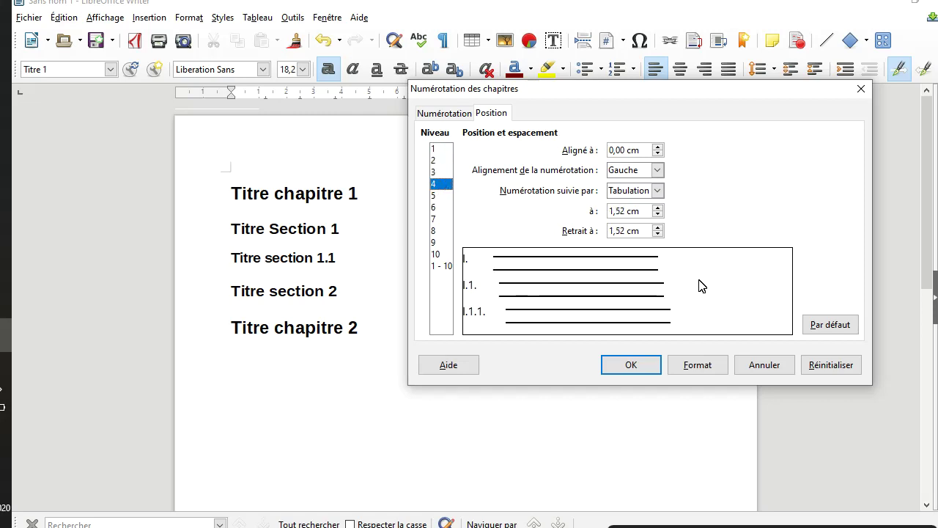
left_click(634, 368)
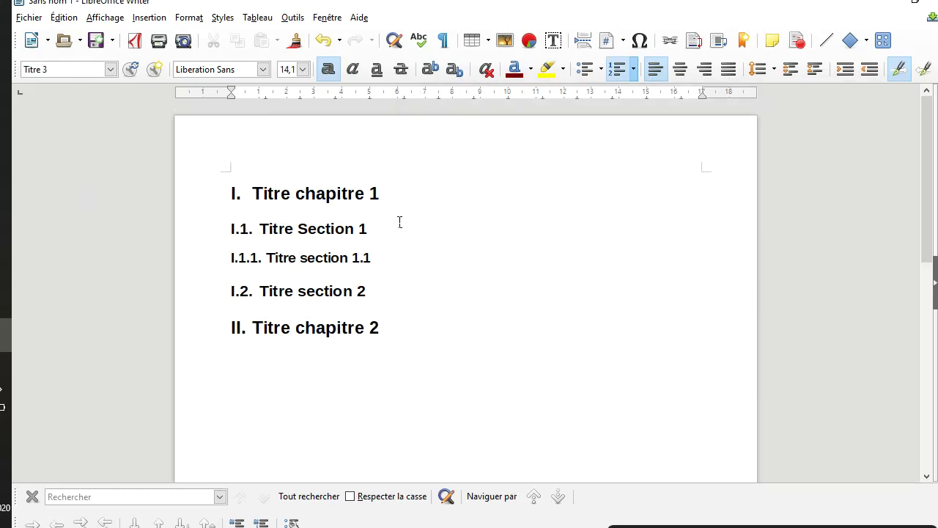
Add a new line beginning with "Titrre" below the heading "Titre Section 1"
key("Return")
type("Titrre")
key("Delete")
key("Delete")
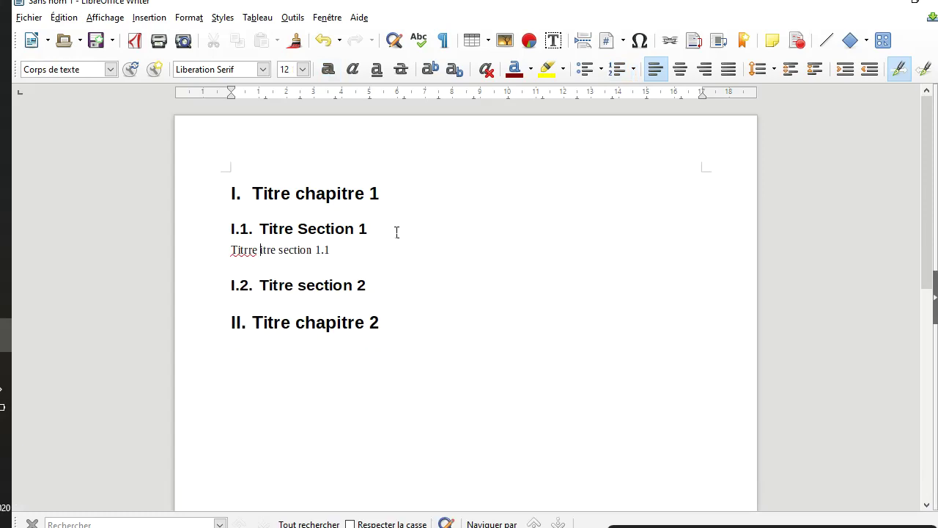
key("Return")
left_click(327, 42)
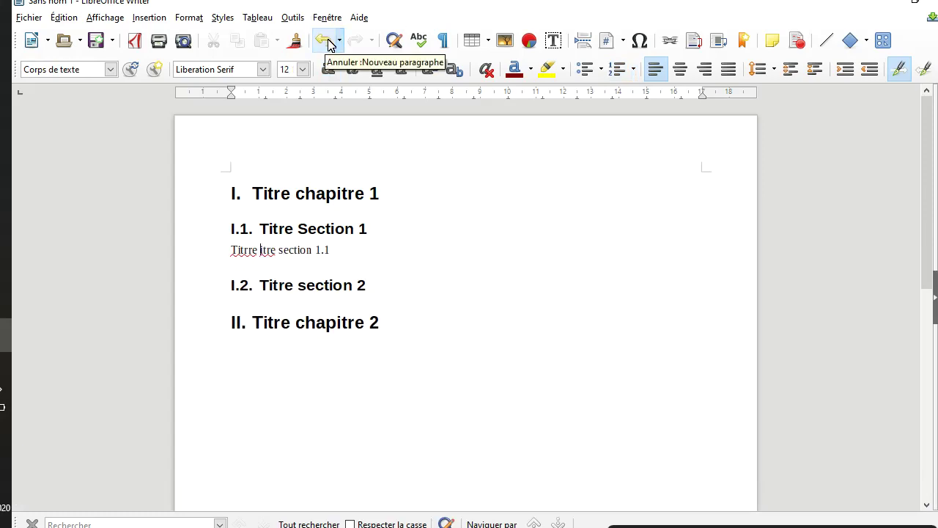
left_click(325, 42)
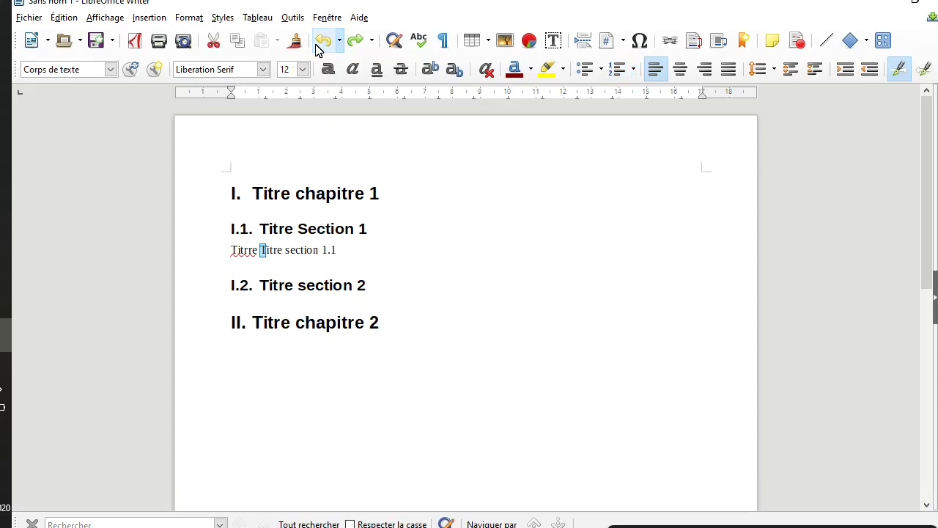
left_click(320, 44)
Complete the new line under "Titre Section 1" so that it reads "Titrre sous section"
left_click(274, 262)
type("chapitr")
key("BackSpace")
key("BackSpace")
key("BackSpace")
key("BackSpace")
key("BackSpace")
key("BackSpace")
key("BackSpace")
type("so")
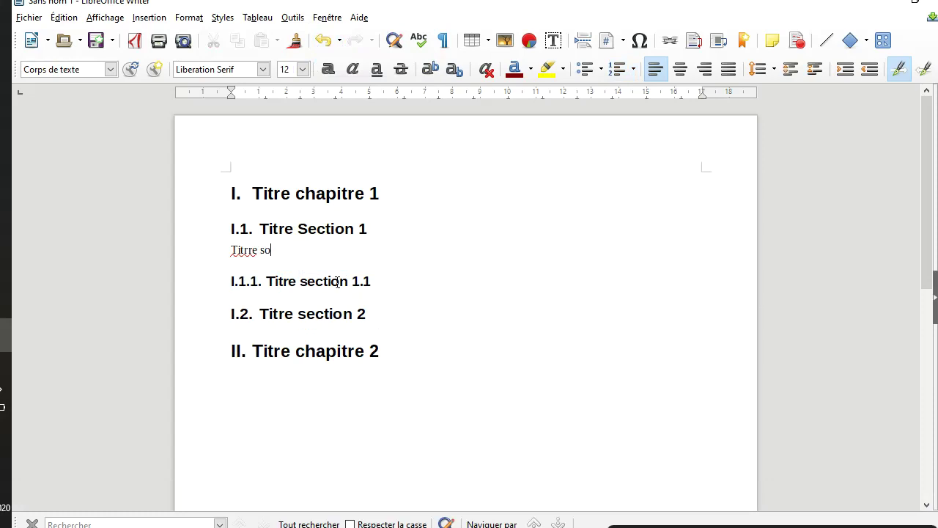
type("u sectio")
key("BackSpace")
key("BackSpace")
key("BackSpace")
key("BackSpace")
key("BackSpace")
key("BackSpace")
type("s sectio")
Apply the Titre 2 paragraph style to the line "Titrre sous section" and check the numbers of the section headings
left_click(111, 69)
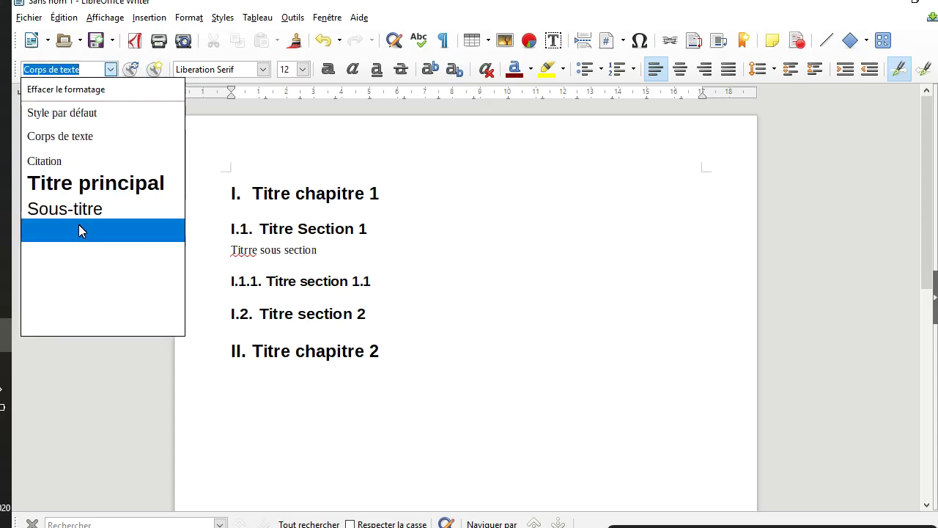
left_click(81, 257)
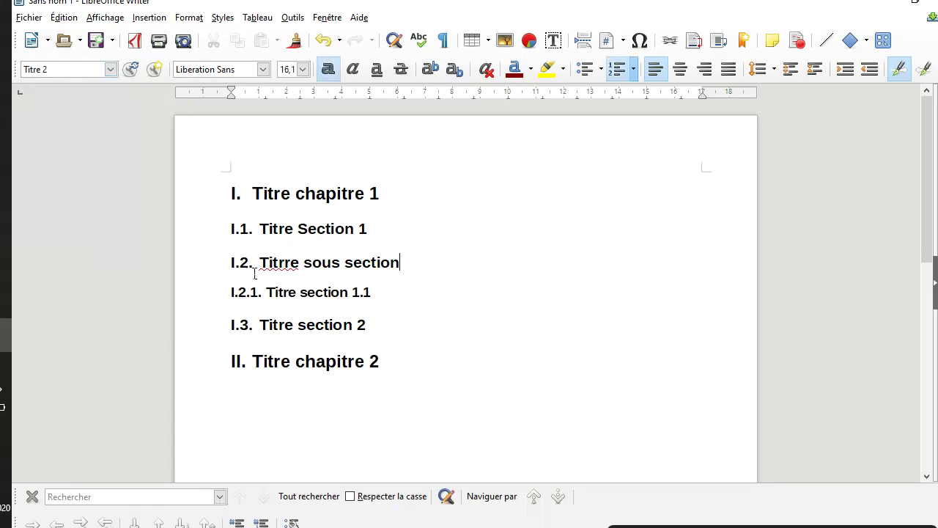
left_click(234, 297)
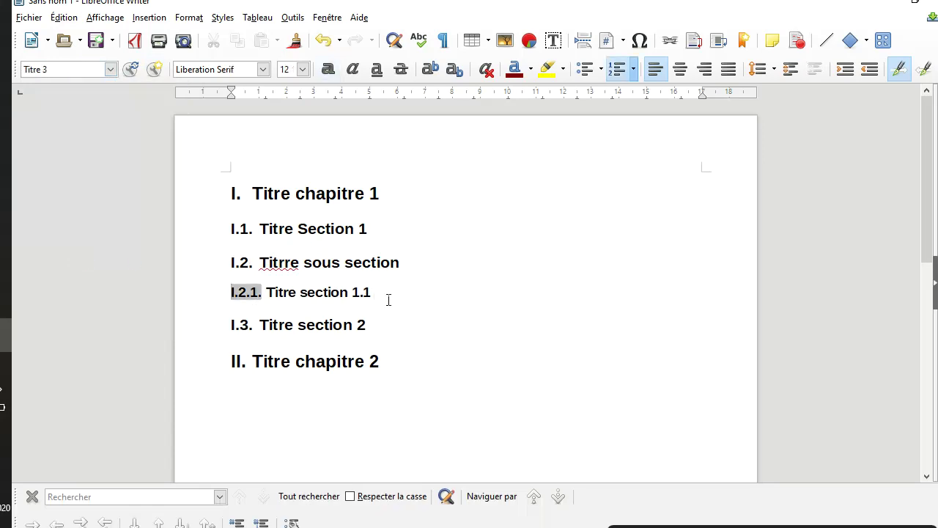
left_click(236, 268)
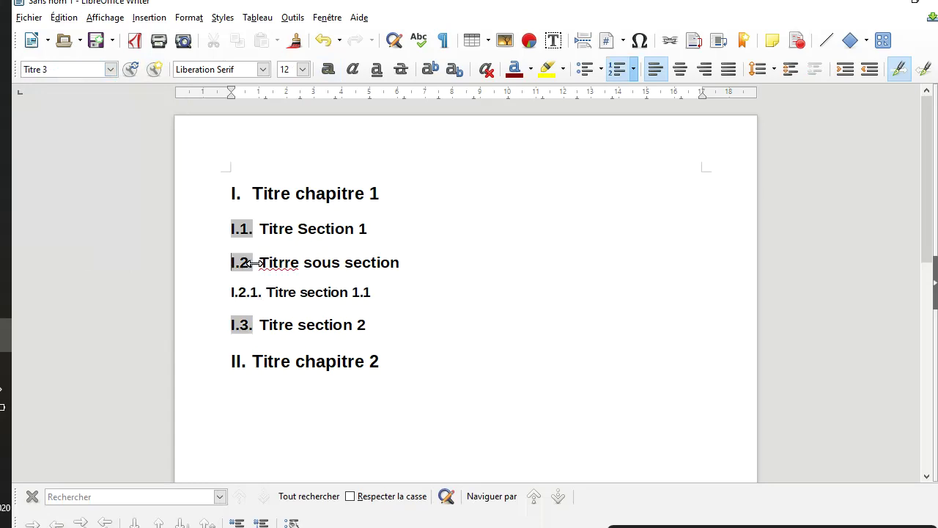
Delete the headings "Titre Section 1" and "Titrre sous section" together with the emptied paragraph
triple_click(371, 264)
left_click(403, 264)
left_click_drag(416, 271, 183, 233)
key("Delete")
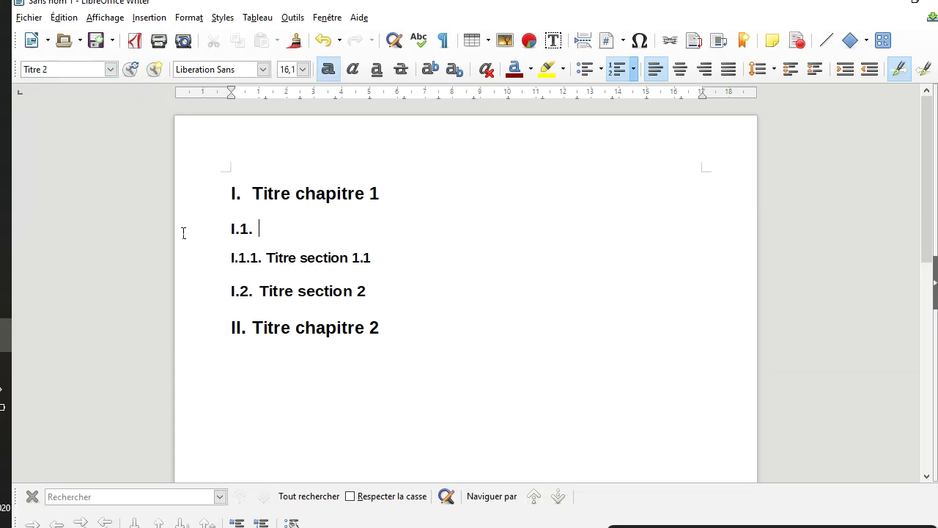
key("BackSpace")
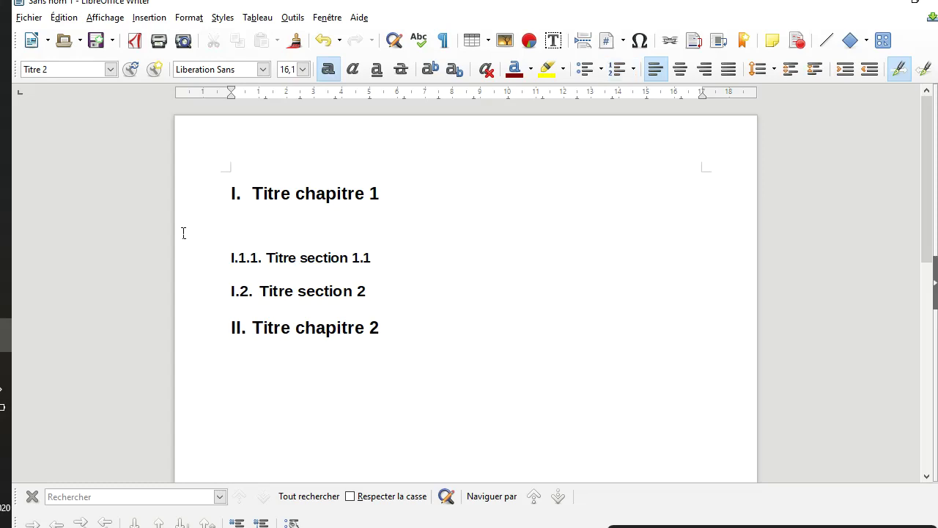
key("BackSpace")
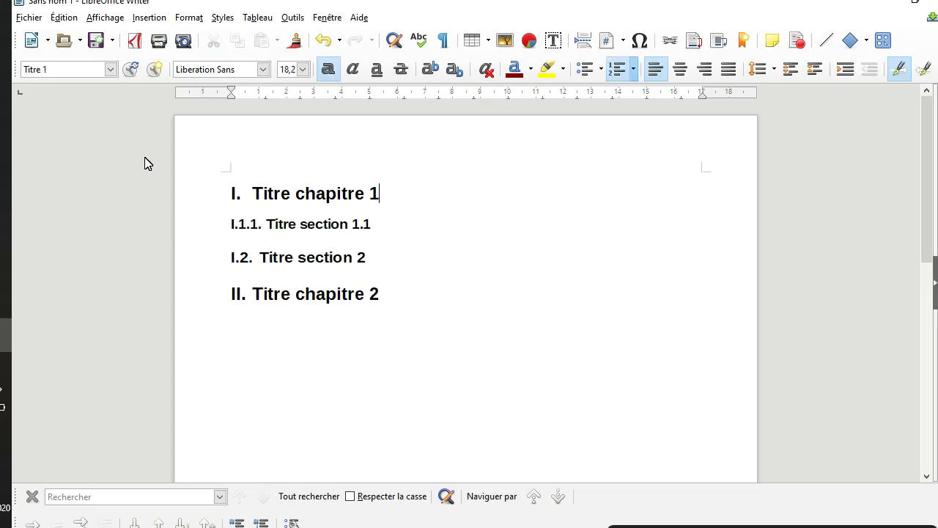
Undo the deletion of the headings "Titre Section 1" and "Titrre sous section"
left_click(329, 42)
left_click(330, 44)
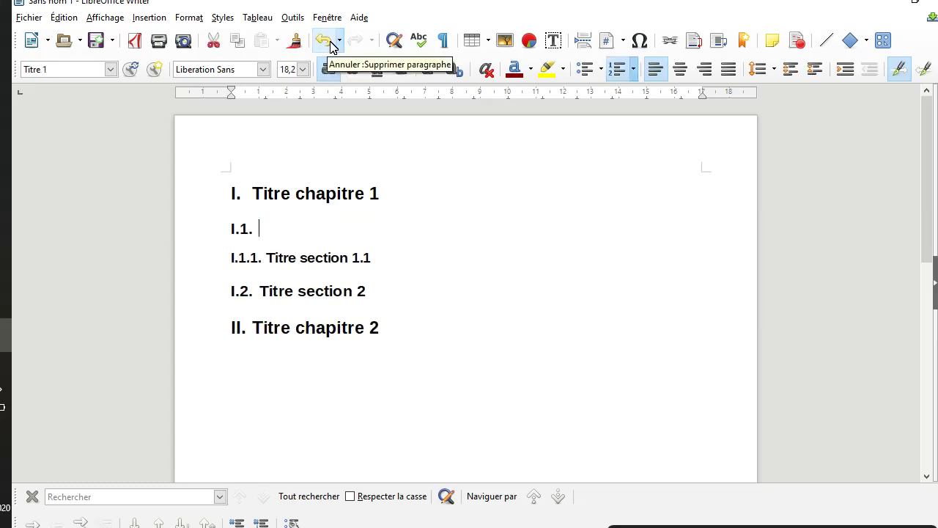
left_click(330, 42)
left_click(330, 43)
Add the line "Chapitre 3" below "Titre chapitre 2" and apply the Titre 1 paragraph style to it
left_click(438, 372)
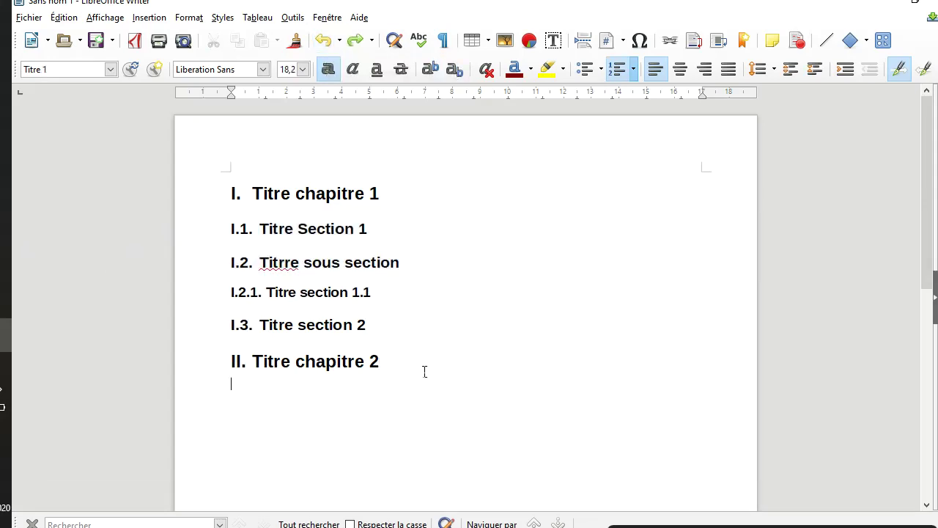
type("Chapitre 3")
left_click(111, 71)
left_click(112, 71)
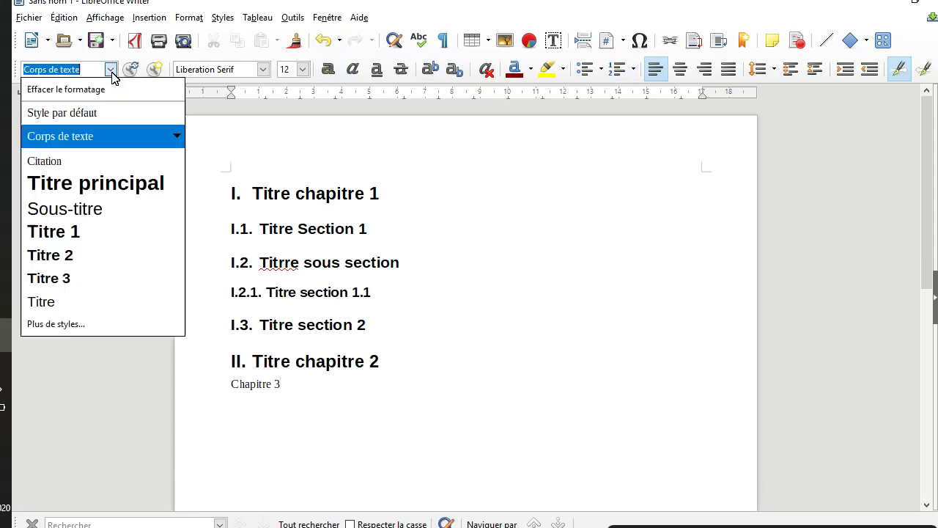
left_click(264, 389)
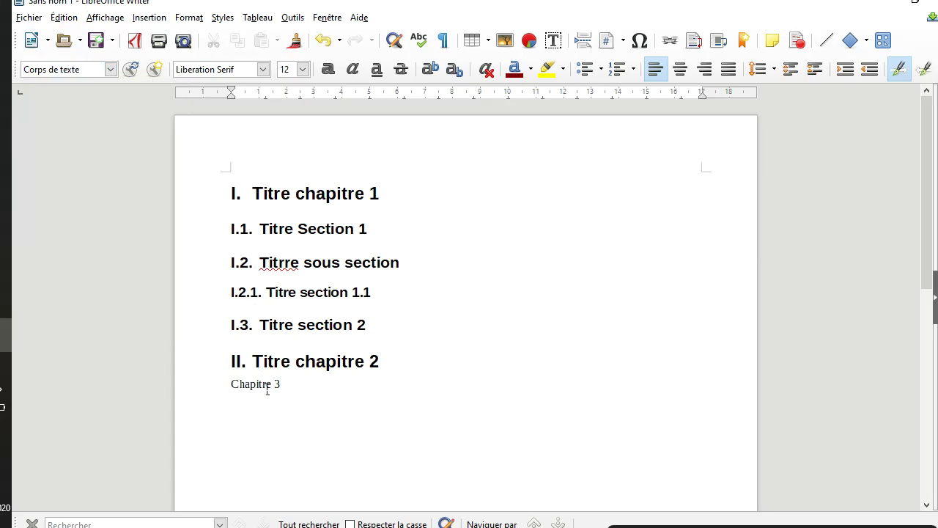
left_click(111, 71)
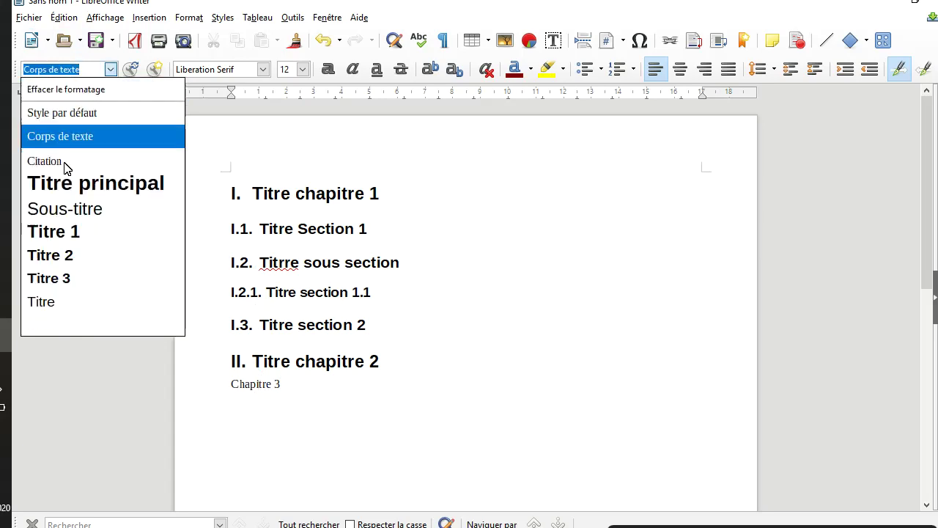
left_click(65, 233)
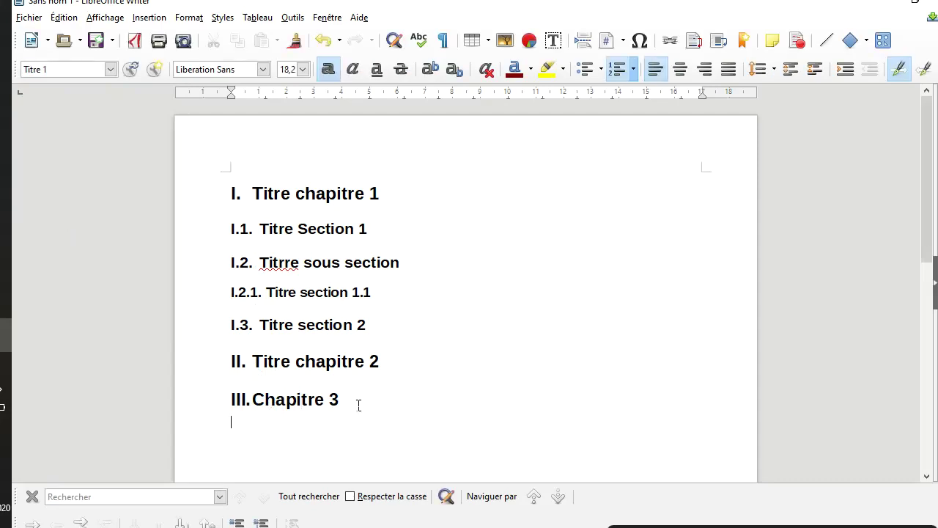
Add the line "Section du chapitre 3" below "Chapitre 3" and apply the Titre 2 paragraph style to it
type("ection du ")
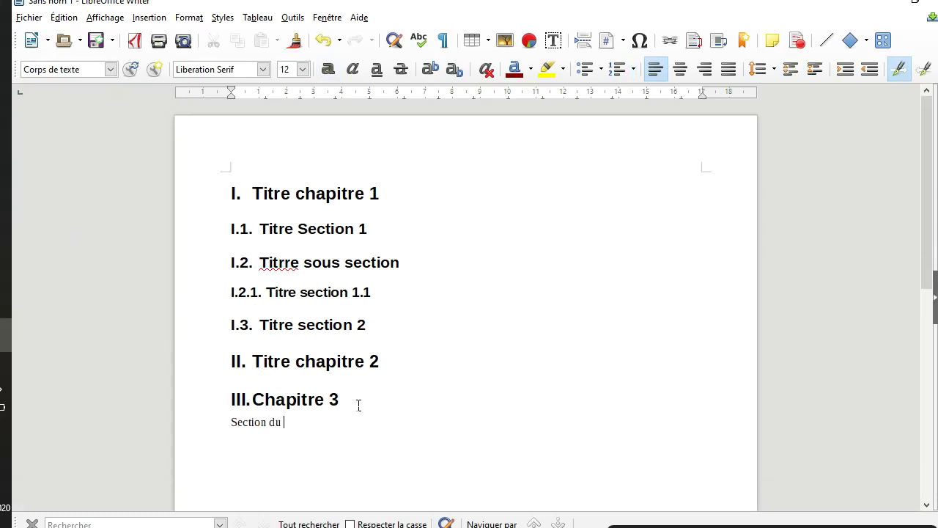
type("chapitre 3")
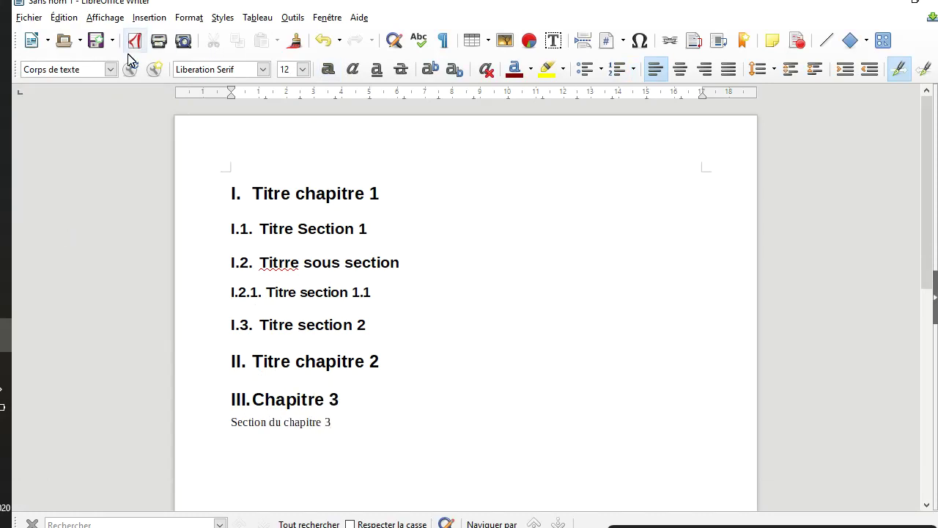
left_click(110, 69)
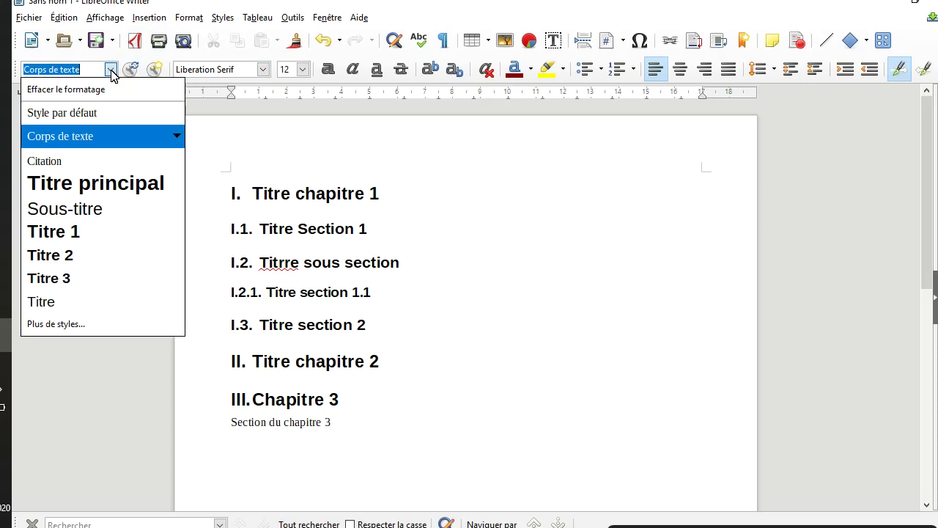
left_click(93, 261)
scroll(440, 445, "down", 3)
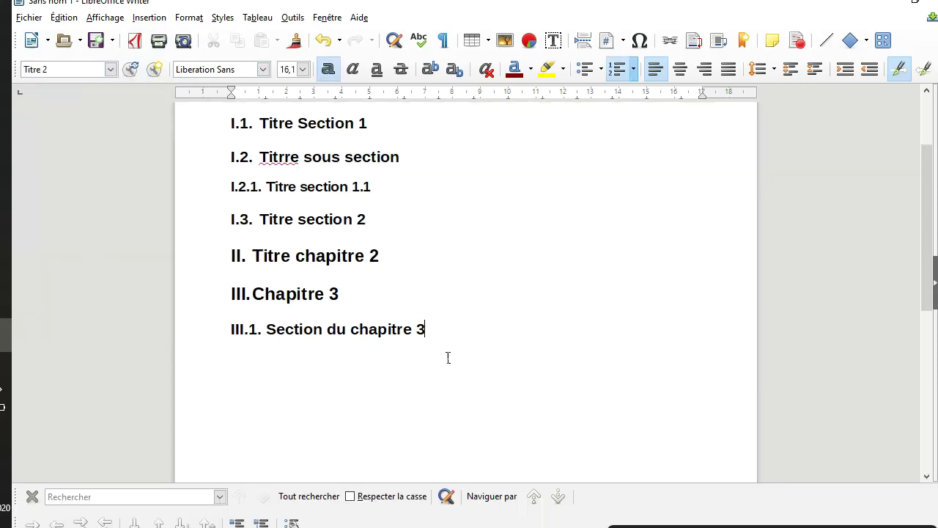
Add a second "Section du chapitre 3" line below the first one and format it with the Titre 2 paragraph style
type("Section du chapi")
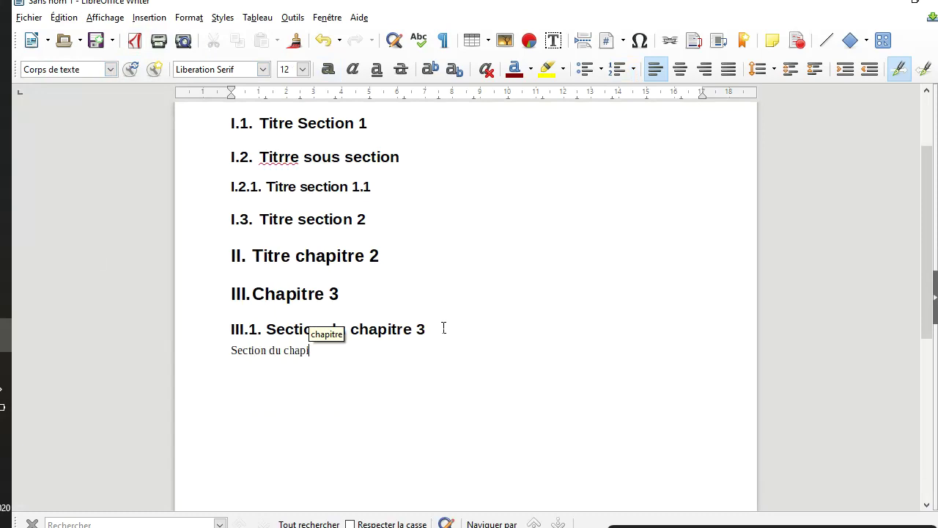
type("tre 3")
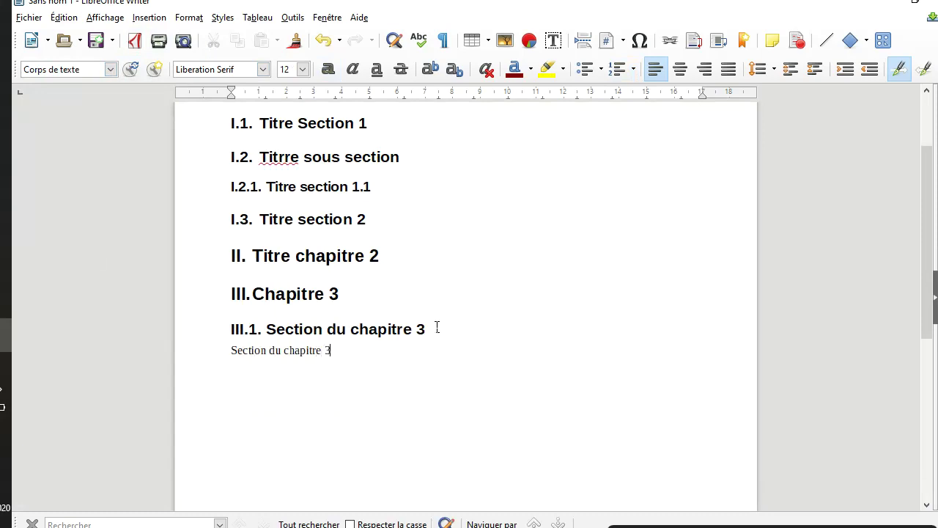
left_click(111, 70)
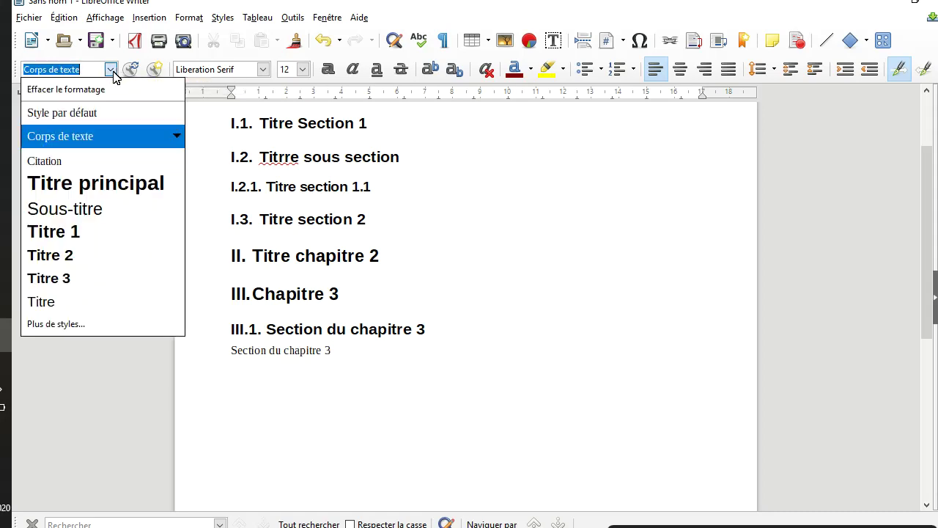
left_click(78, 253)
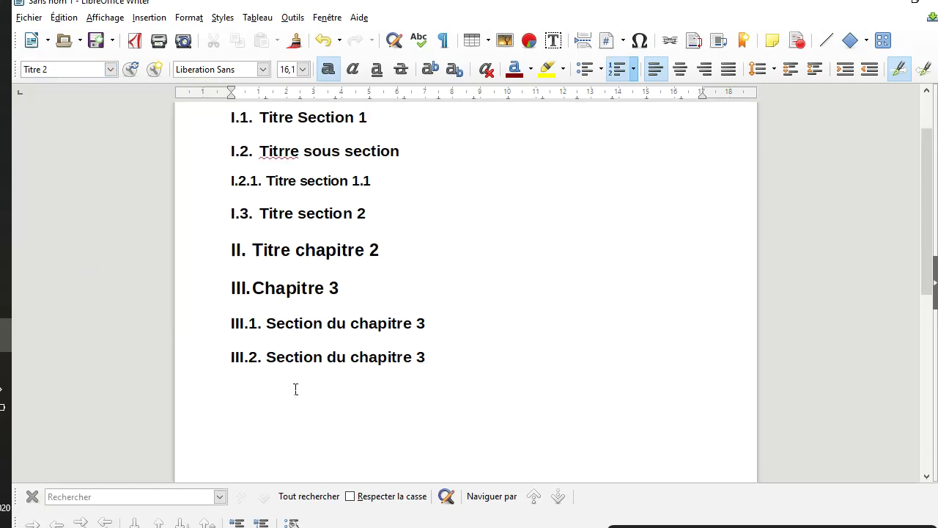
scroll(296, 389, "up", 4)
scroll(295, 389, "down", 3)
scroll(295, 389, "up", 2)
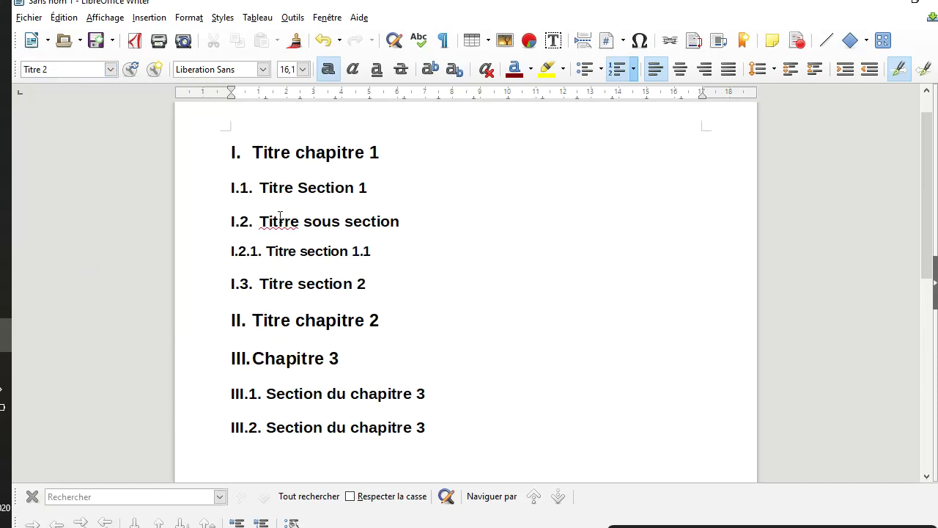
Review the available heading styles, the chapter numbering position settings and the numbered headings in the document
left_click(110, 69)
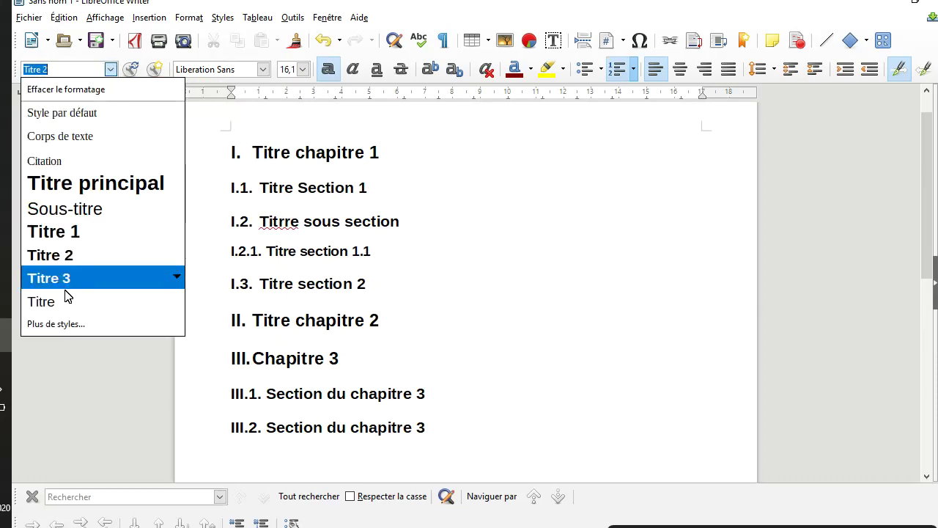
key("Escape")
left_click(301, 16)
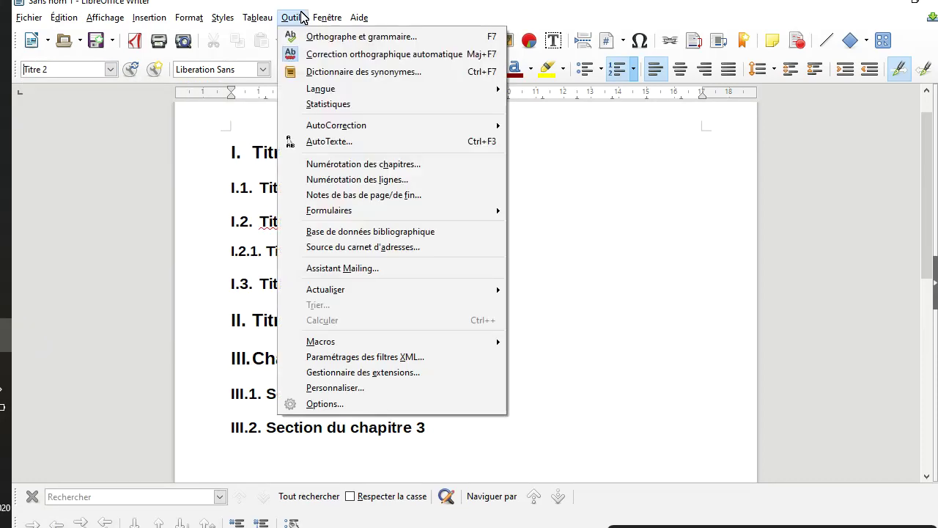
left_click(378, 164)
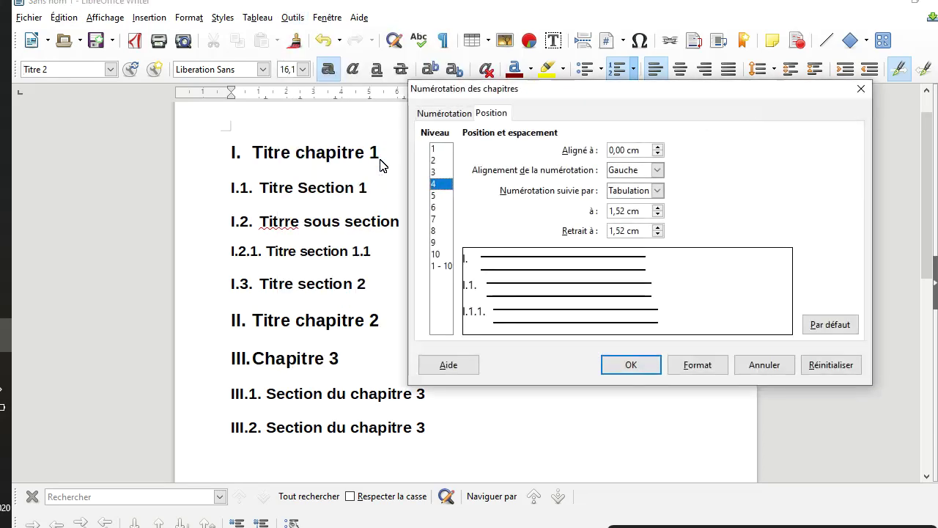
left_click_drag(682, 88, 542, 89)
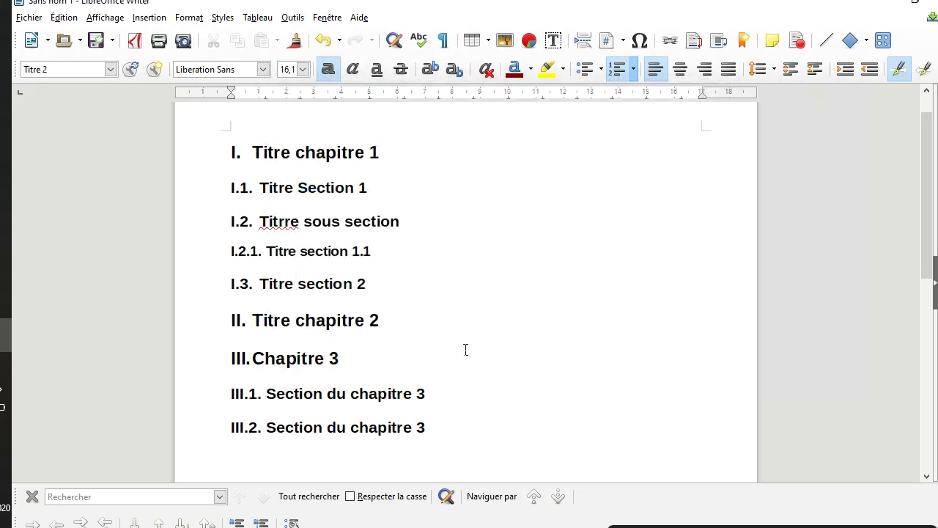
scroll(468, 369, "down", 4)
scroll(468, 368, "up", 4)
scroll(470, 394, "down", 2)
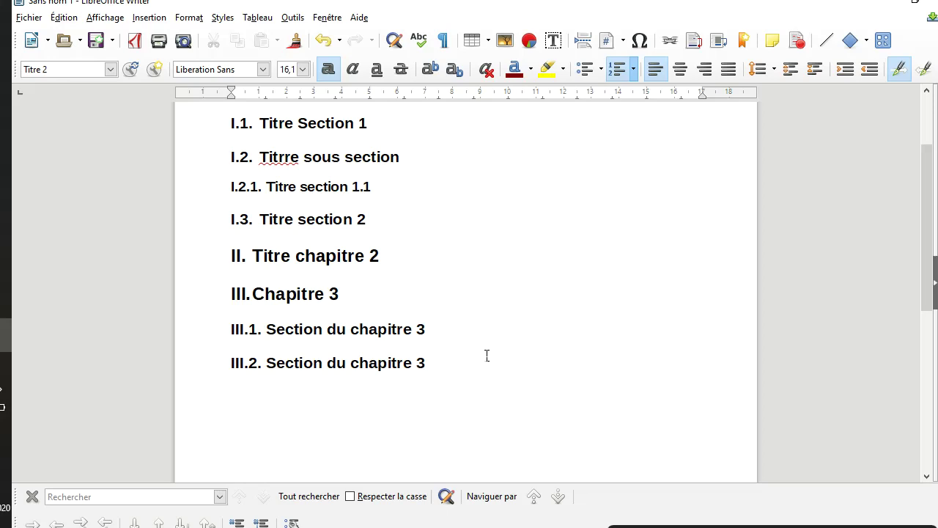
Start a new page after the last section heading and open the settings for inserting a table of contents there
key("Return")
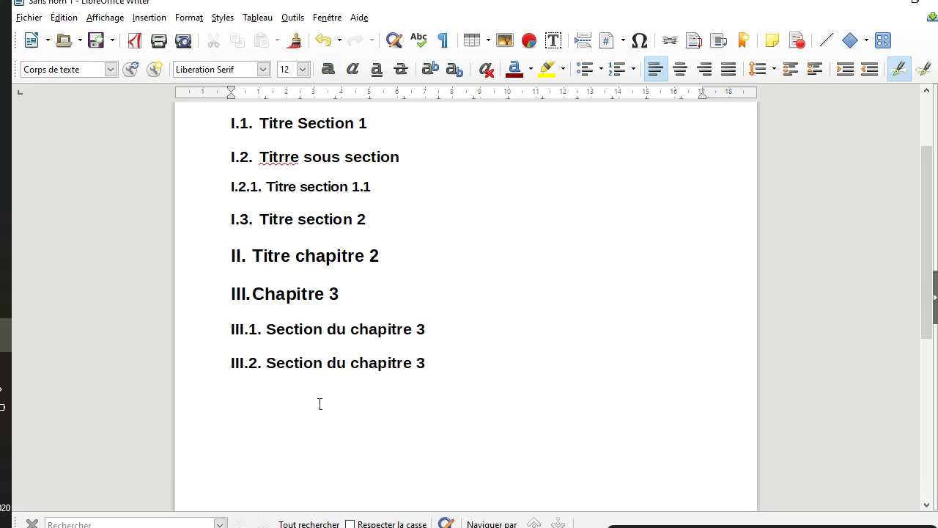
key("ctrl+Return")
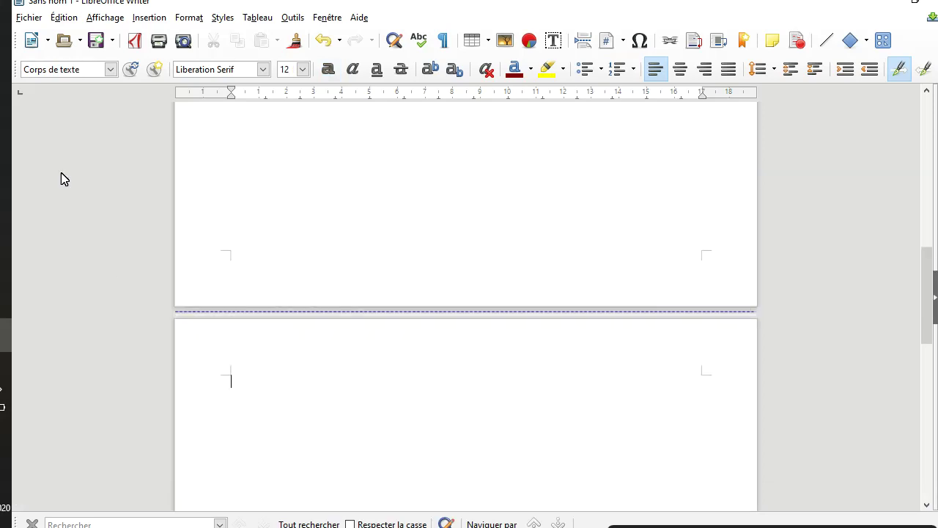
left_click(150, 18)
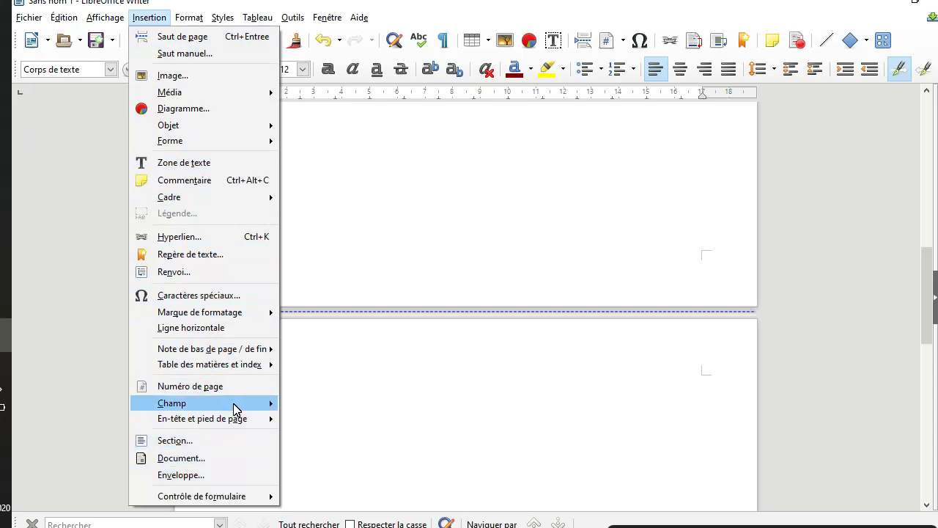
mouse_move(236, 400)
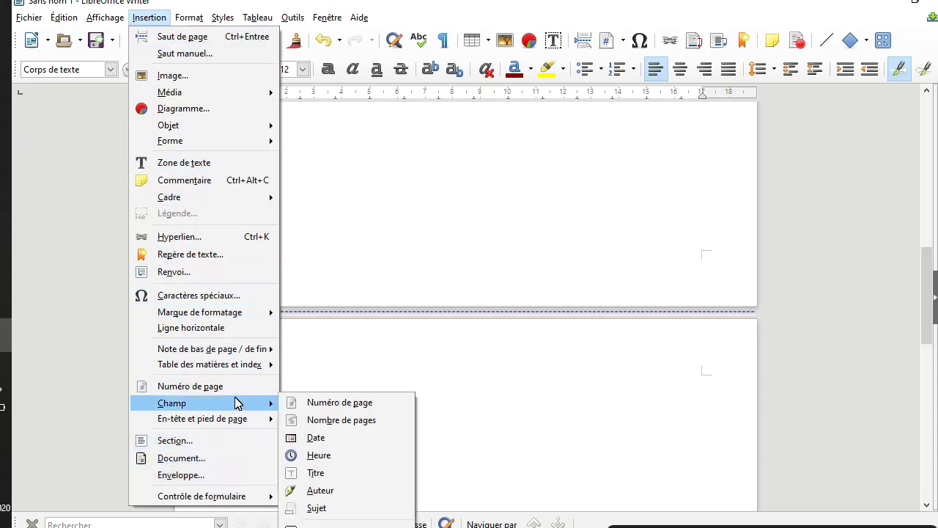
mouse_move(266, 365)
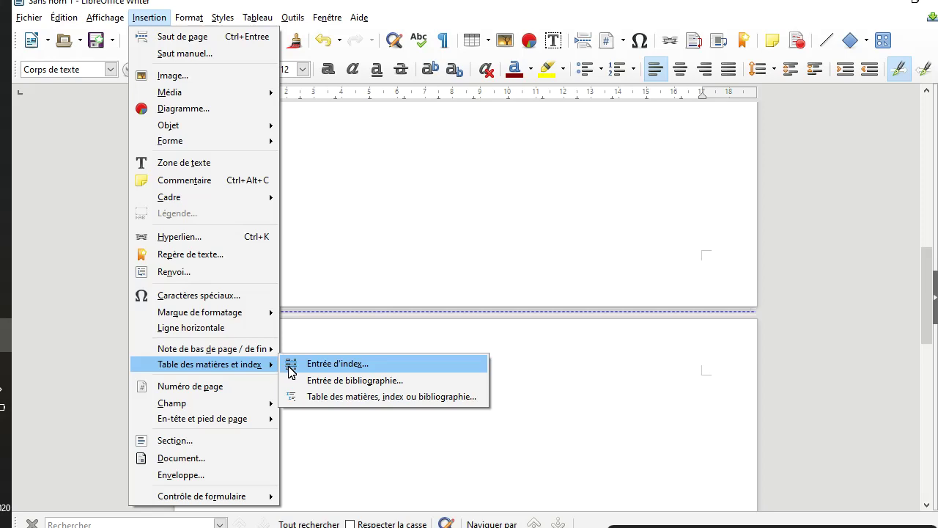
left_click(399, 400)
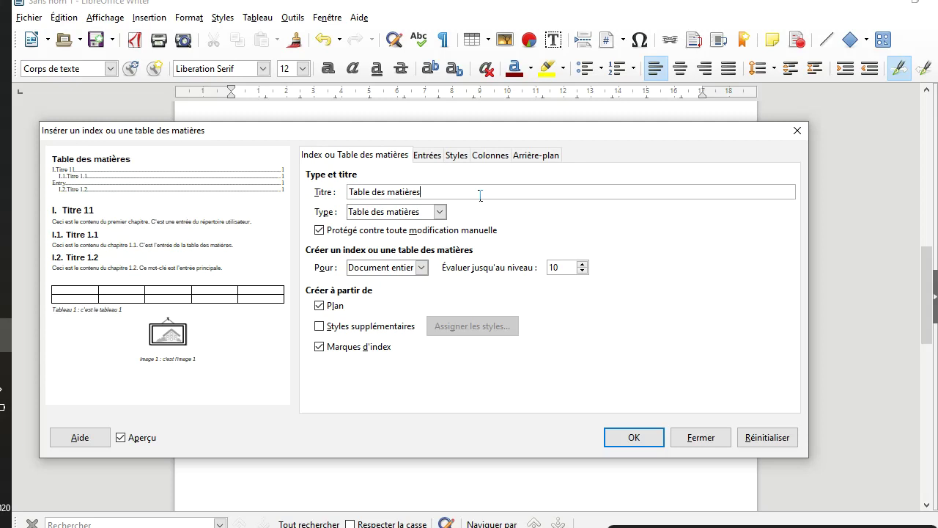
Title the index "Sommaire", keep the type Table des matières, and insert it on the new page
key("BackSpace")
key("BackSpace")
key("BackSpace")
key("BackSpace")
key("BackSpace")
key("BackSpace")
key("BackSpace")
key("BackSpace")
key("BackSpace")
key("BackSpace")
key("BackSpace")
key("BackSpace")
key("BackSpace")
key("BackSpace")
key("BackSpace")
key("BackSpace")
key("BackSpace")
key("BackSpace")
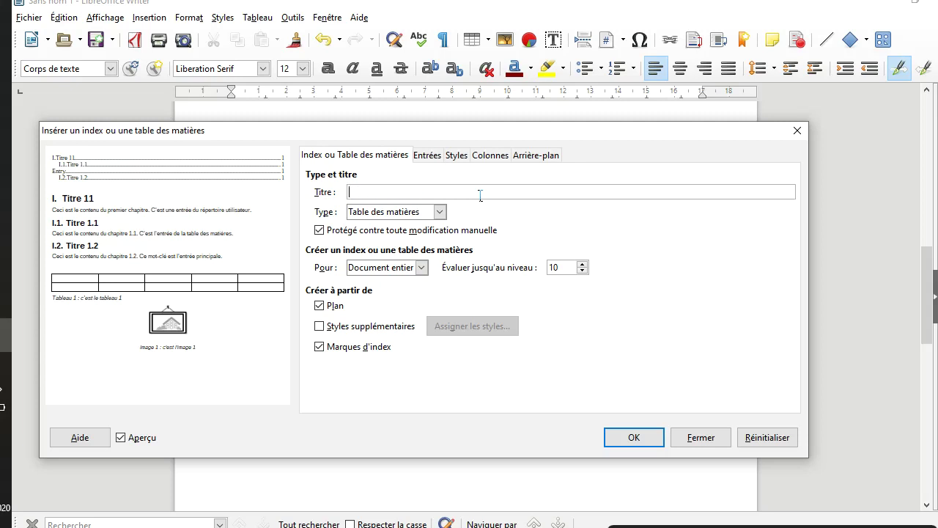
type("Sommaire")
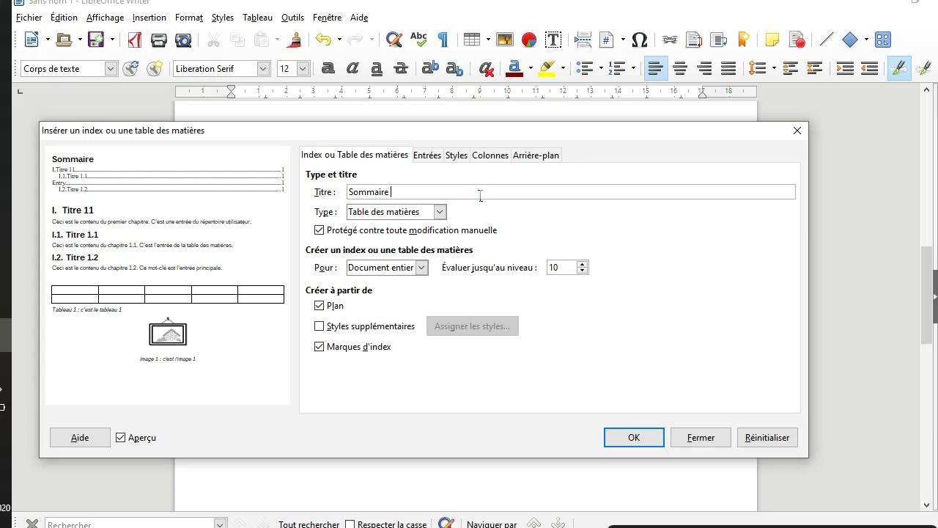
left_click(439, 212)
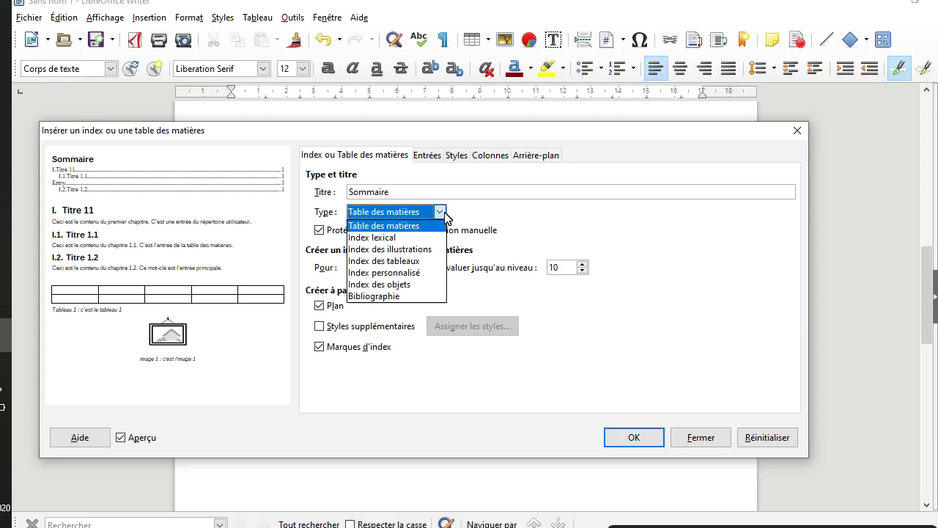
left_click(445, 212)
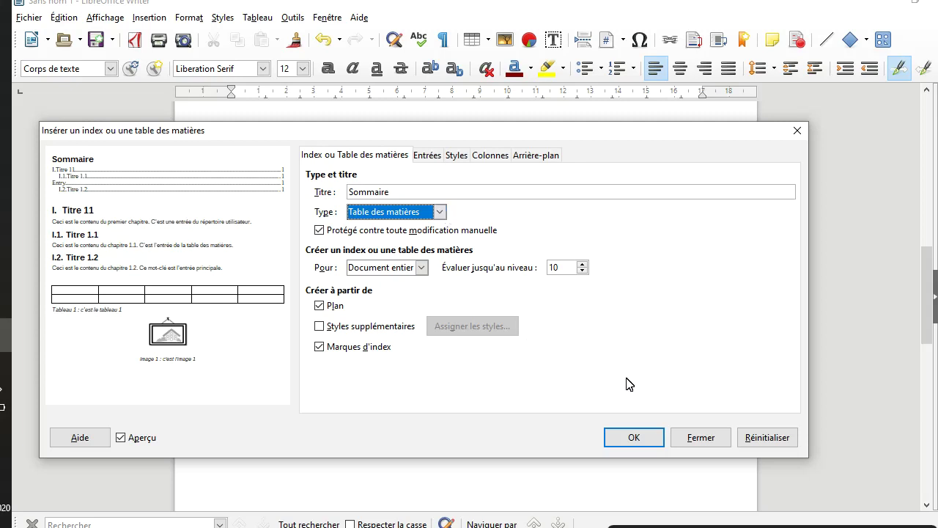
left_click(630, 440)
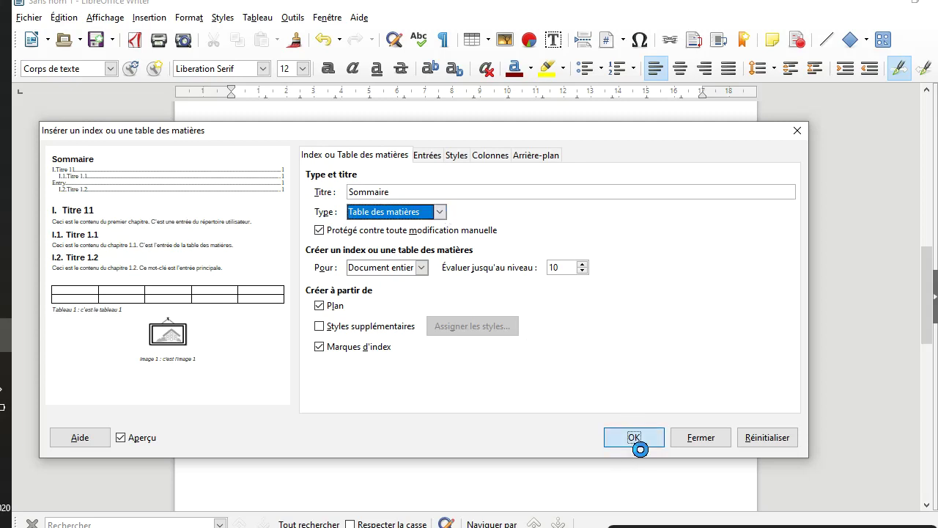
scroll(606, 300, "down", 6)
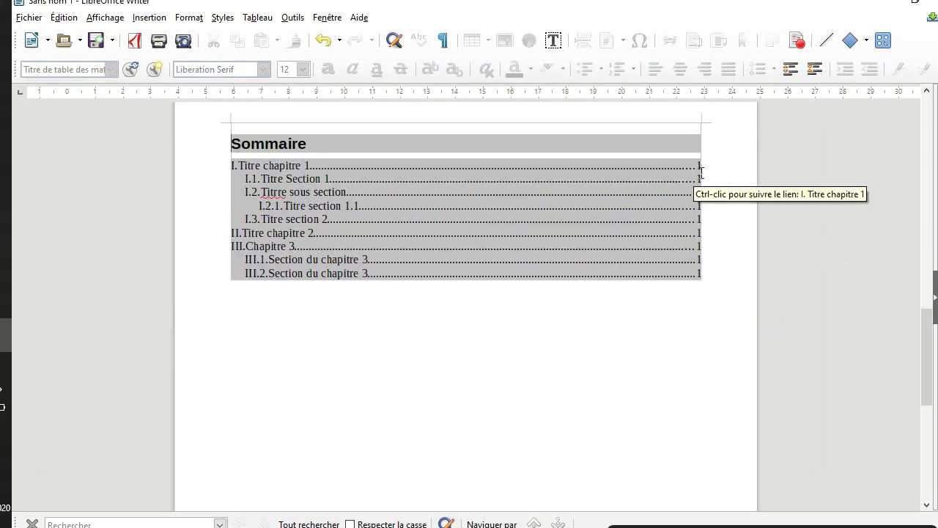
left_click(710, 196)
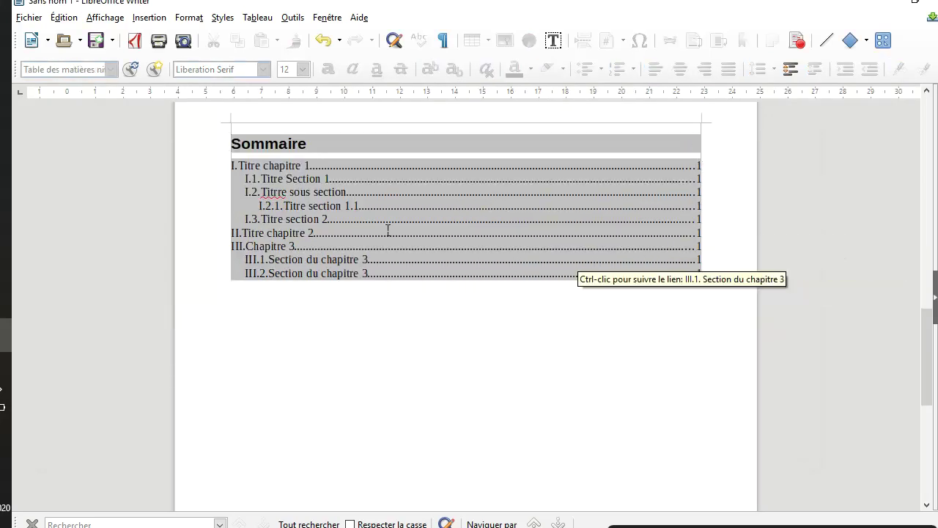
Insert page breaks after the heading "Titre section 2" and after the first "Section du chapitre 3" heading
scroll(509, 281, "up", 8)
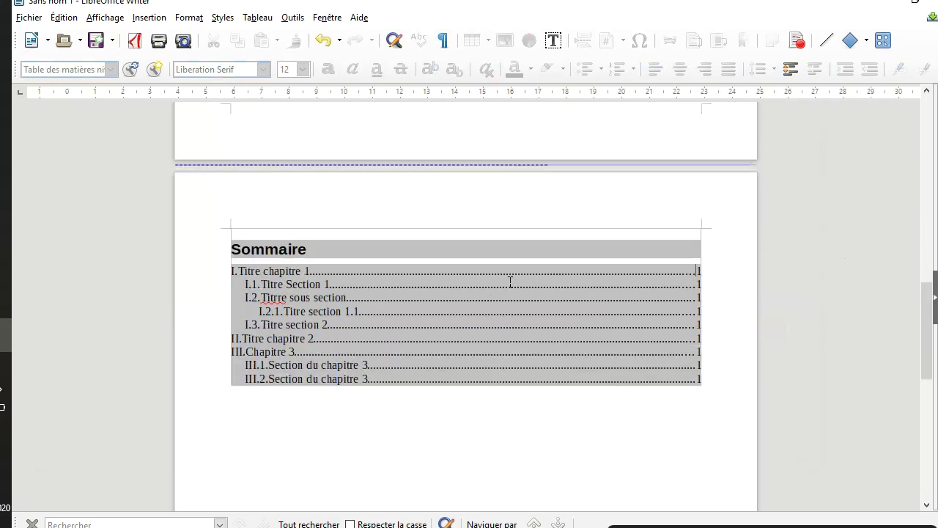
scroll(509, 281, "up", 14)
left_click(425, 330)
key("ctrl+Return")
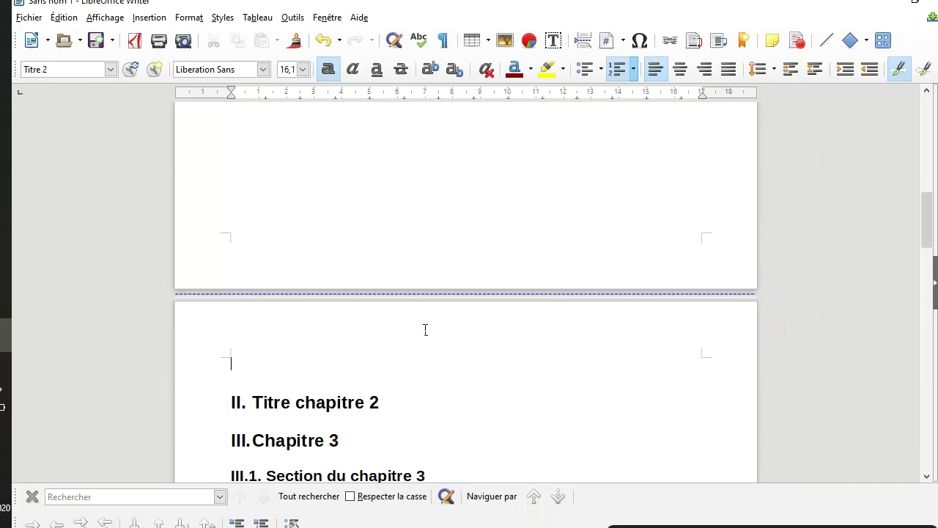
left_click(492, 460)
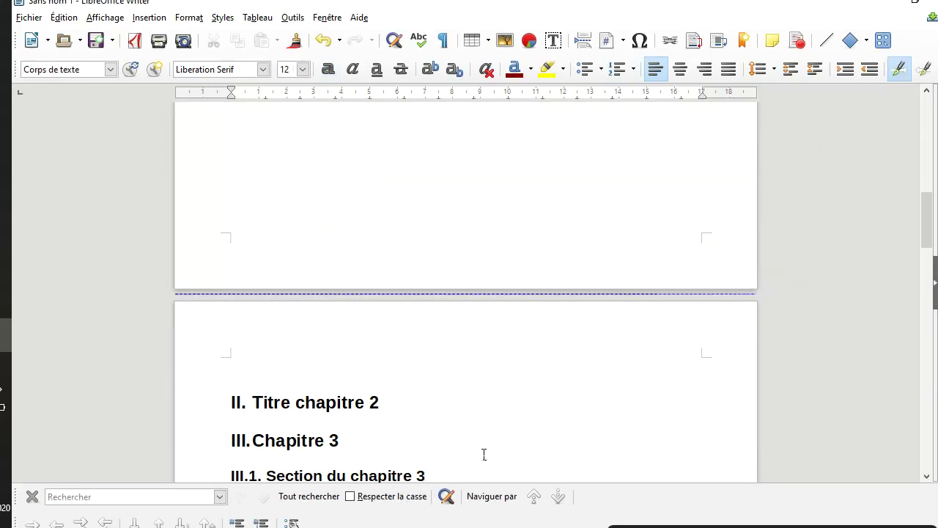
key("ctrl+Return")
scroll(482, 444, "down", 2)
left_click(489, 379)
scroll(489, 375, "down", 5)
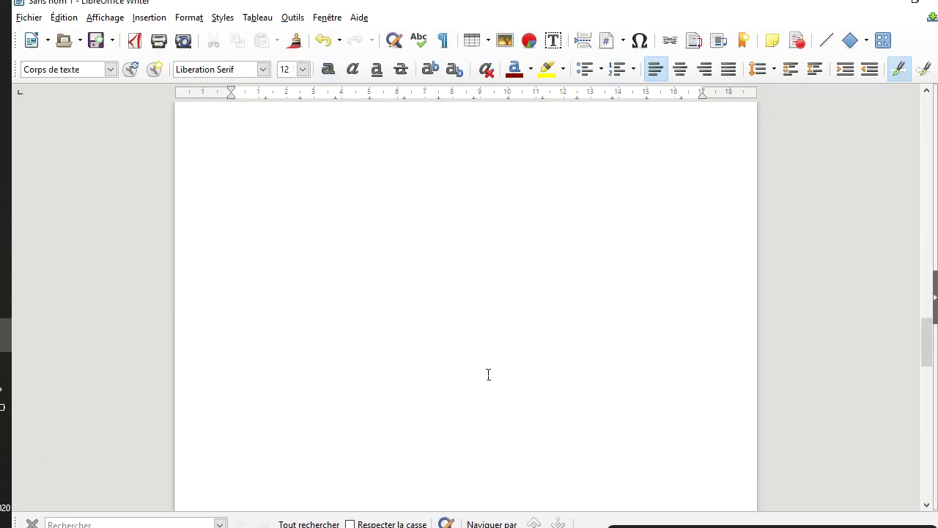
scroll(488, 375, "up", 10)
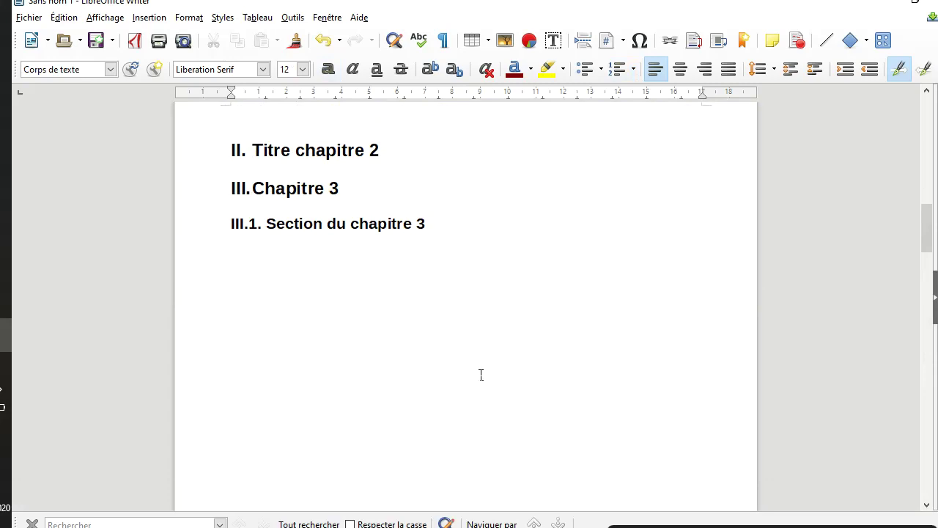
Insert a page break after the heading "Chapitre 3" and check the page numbers listed in the Sommaire
left_click(396, 190)
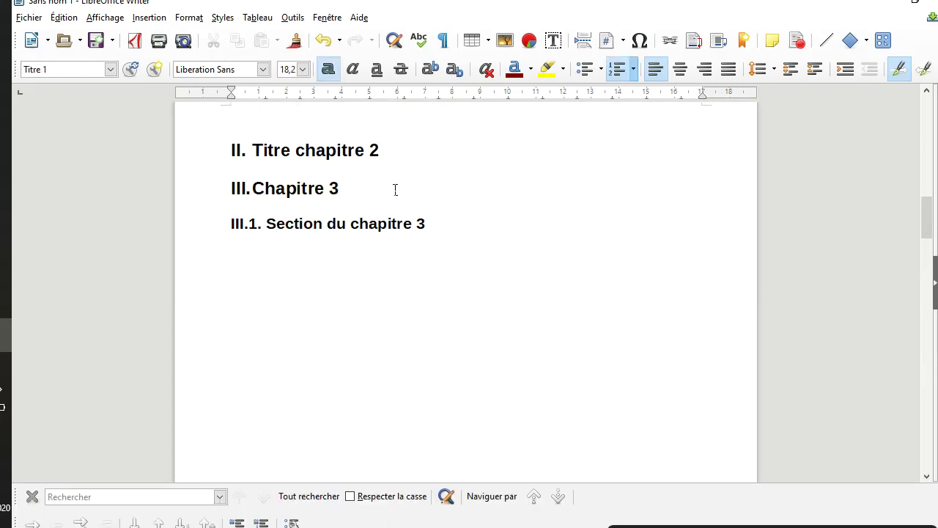
key("ctrl+Return")
scroll(371, 287, "down", 10)
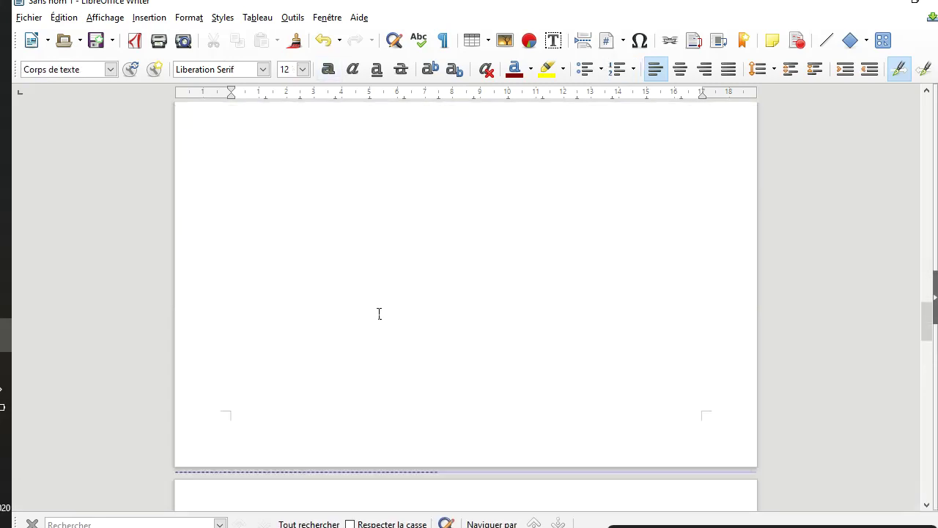
scroll(379, 313, "down", 12)
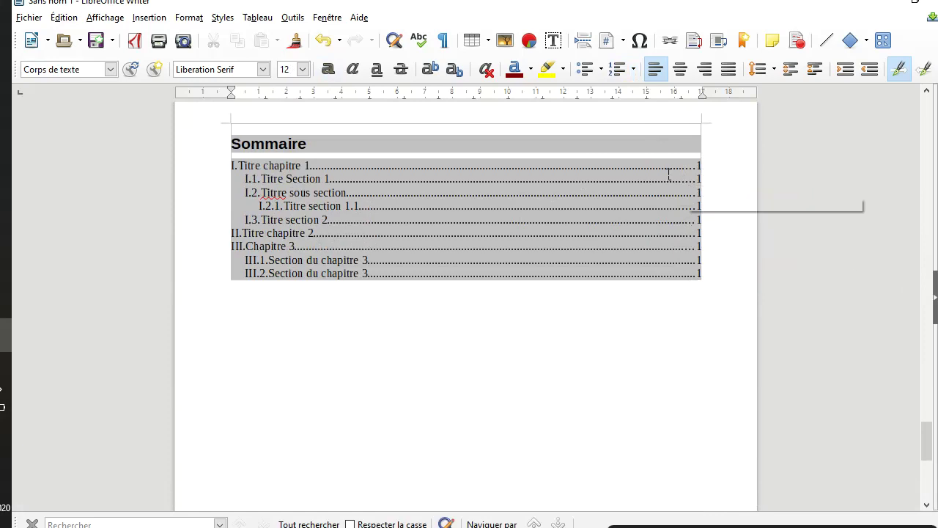
Update the Sommaire table of contents to reflect the page breaks added between the headings
right_click(409, 188)
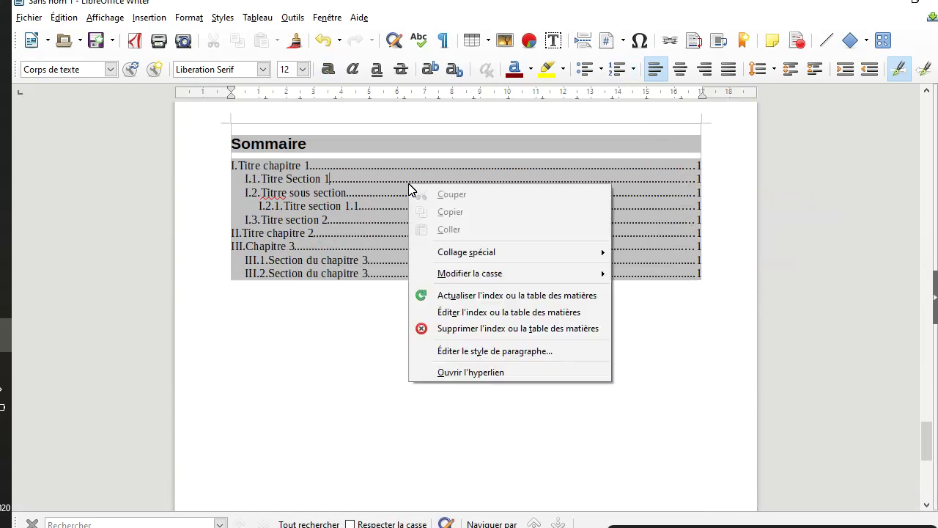
left_click(409, 178)
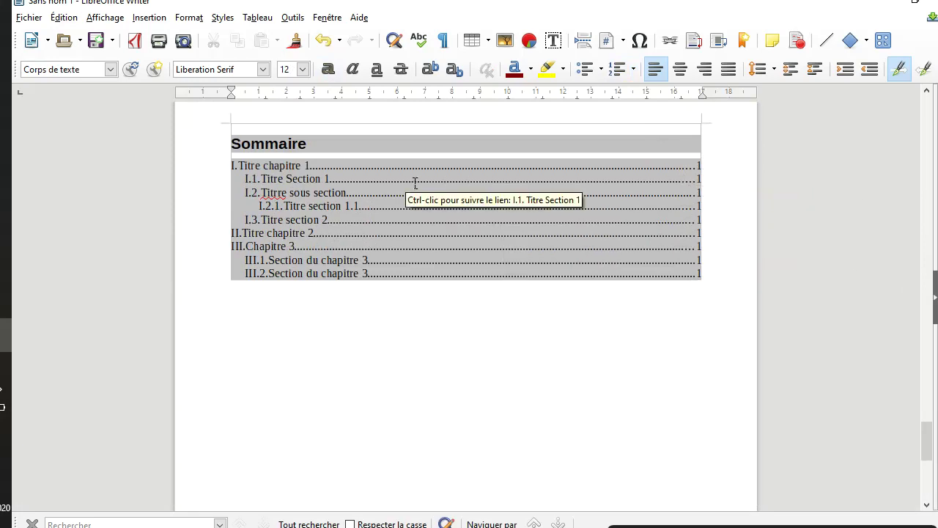
right_click(361, 178)
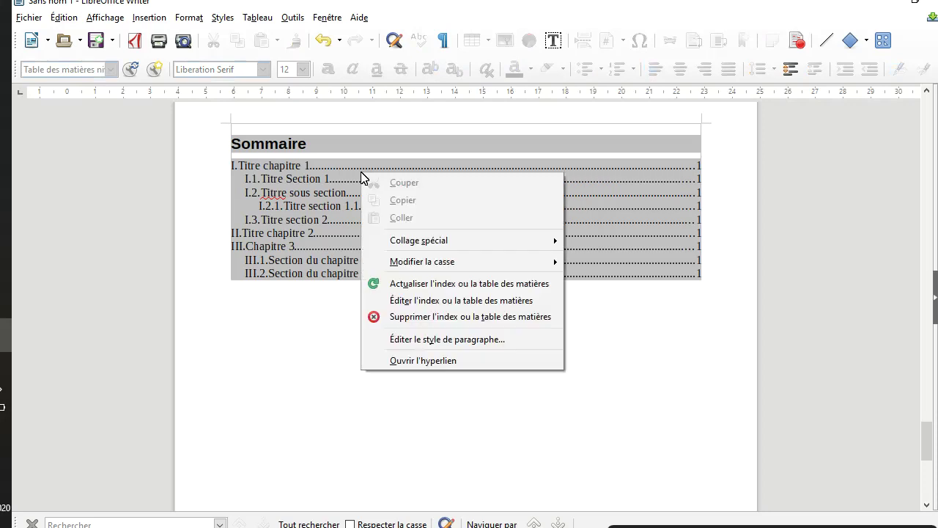
left_click(506, 284)
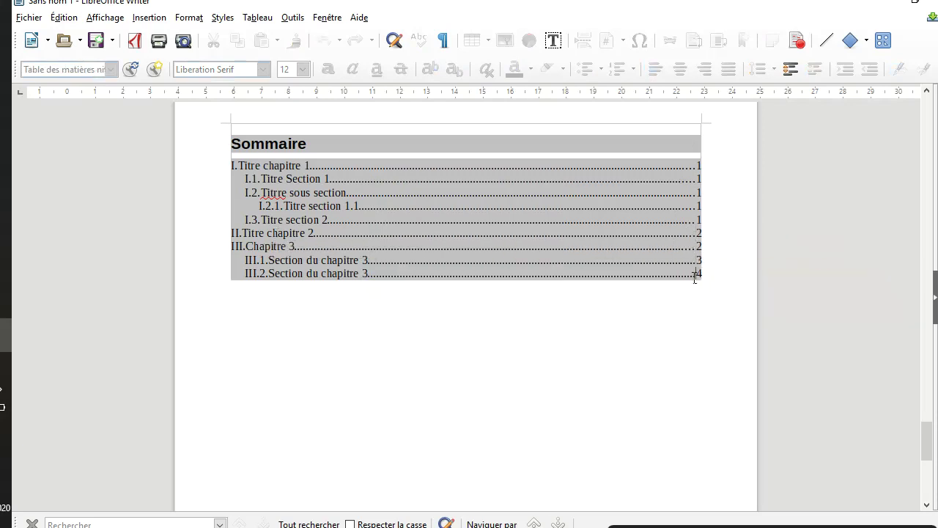
scroll(480, 407, "up", 10)
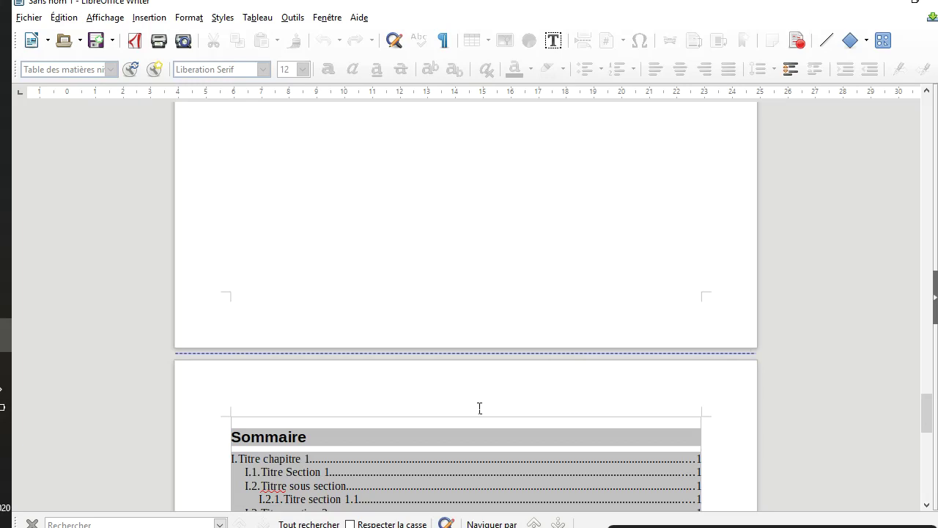
scroll(480, 404, "down", 6)
scroll(480, 404, "down", 6)
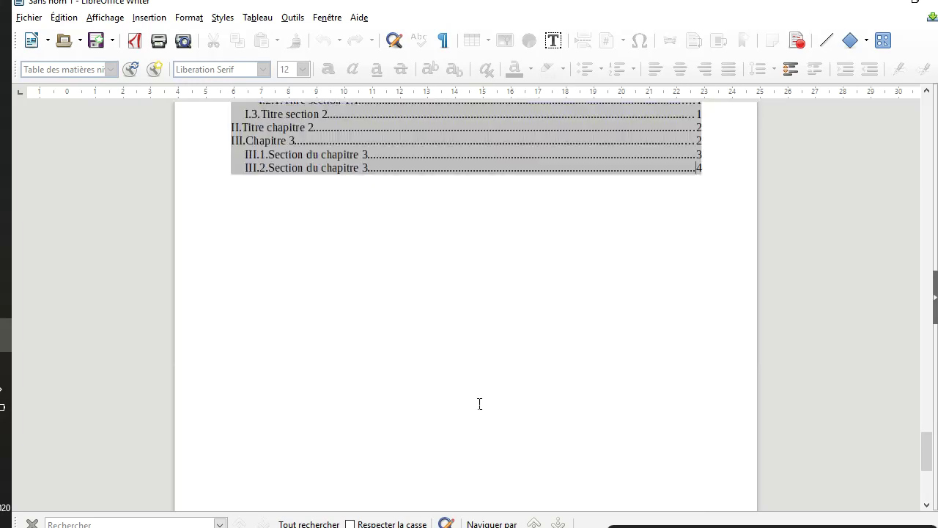
scroll(480, 404, "up", 8)
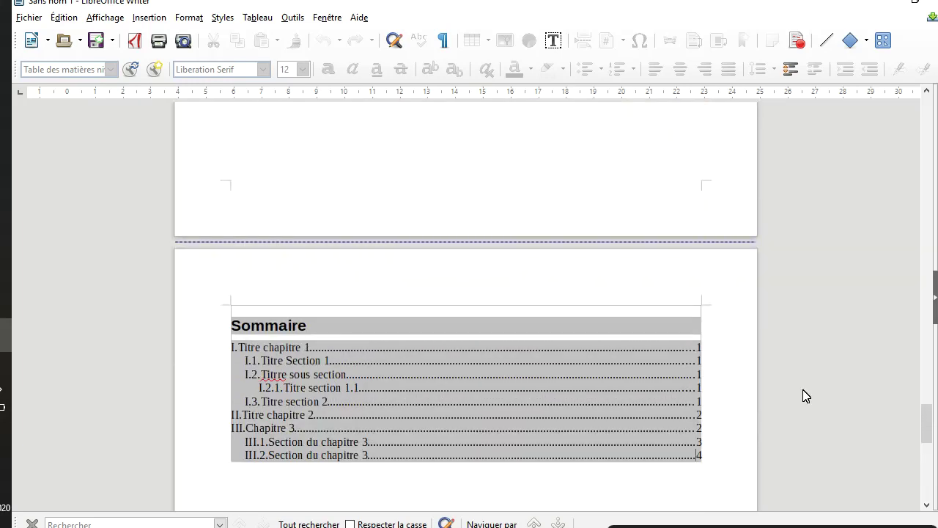
left_click_drag(928, 429, 929, 318)
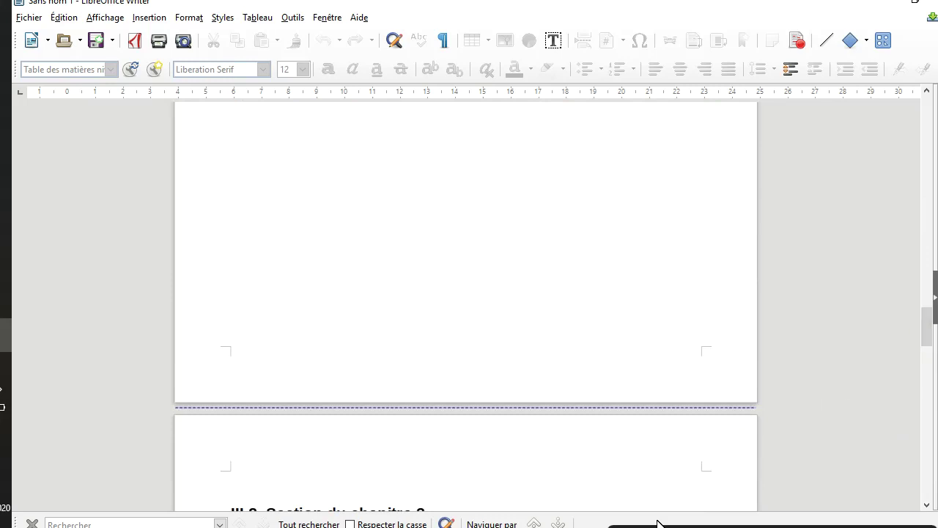